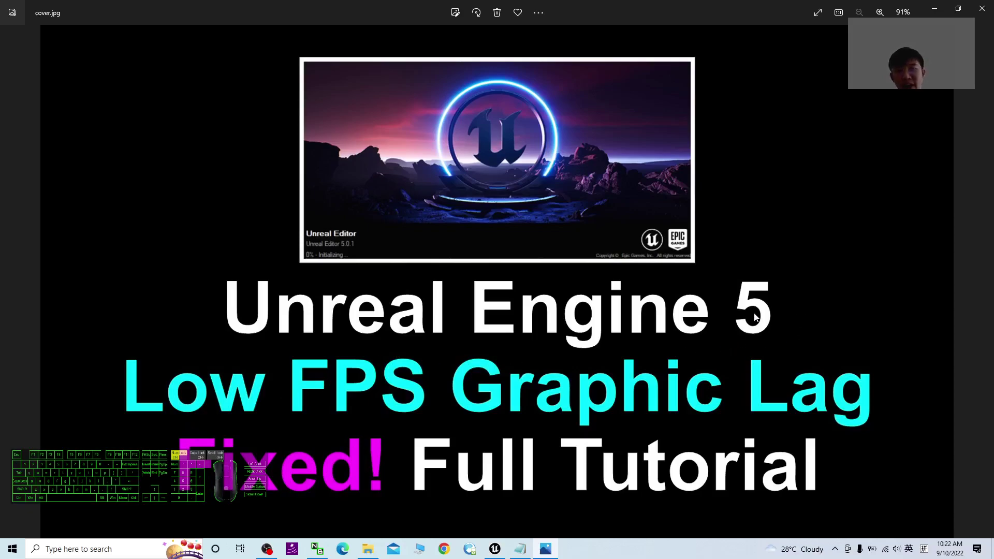
Step: Bring the Unreal editor forward and start Play In Editor on ThirdPersonMap
left_click(494, 549)
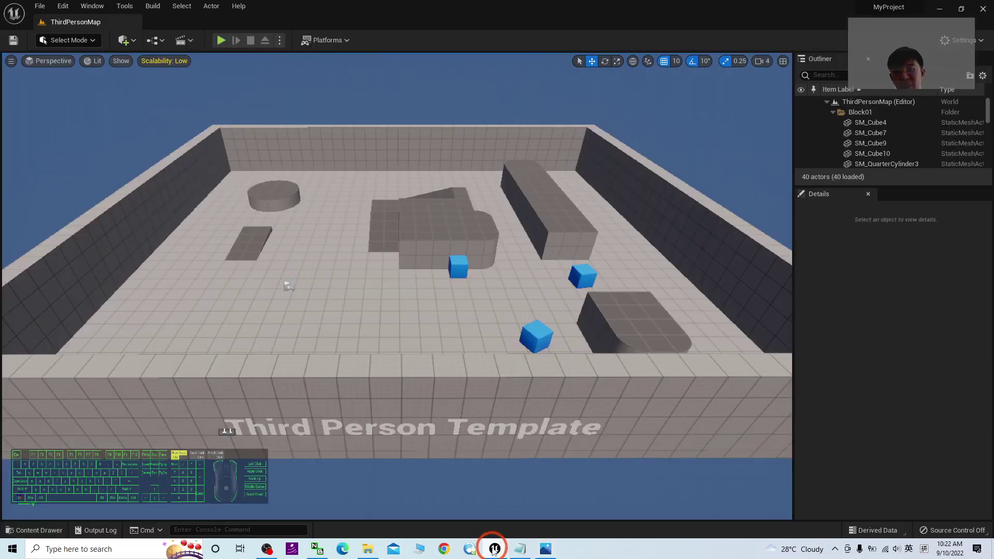
left_click(355, 224)
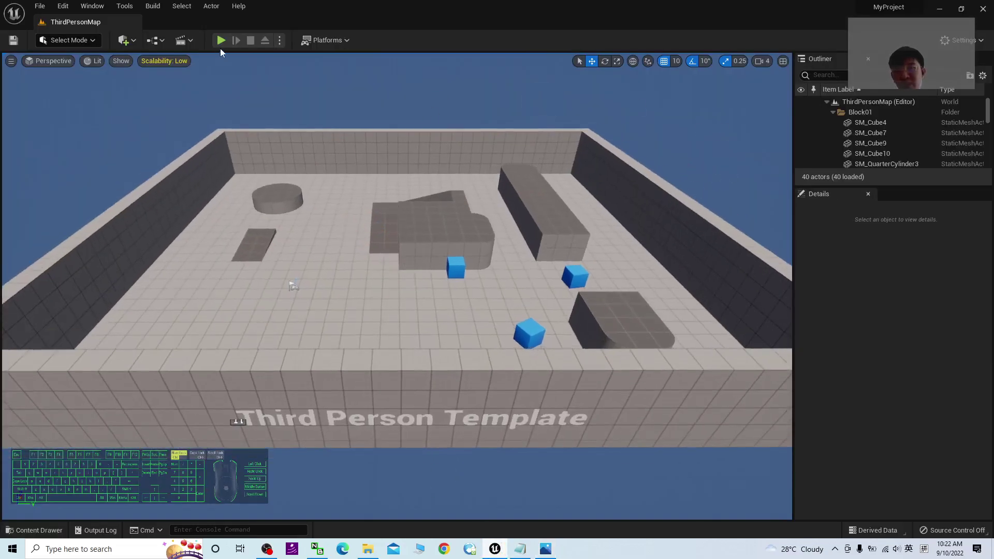
left_click(221, 40)
Step: Run the character around the level with WASD at Low scalability
key("w")
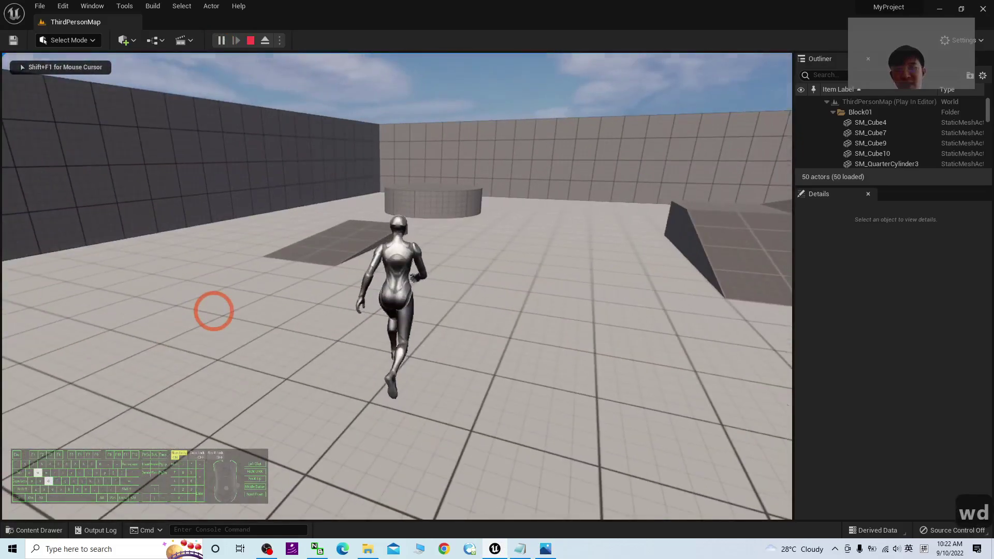
key("s")
key("a")
key("d")
key("w")
key("a")
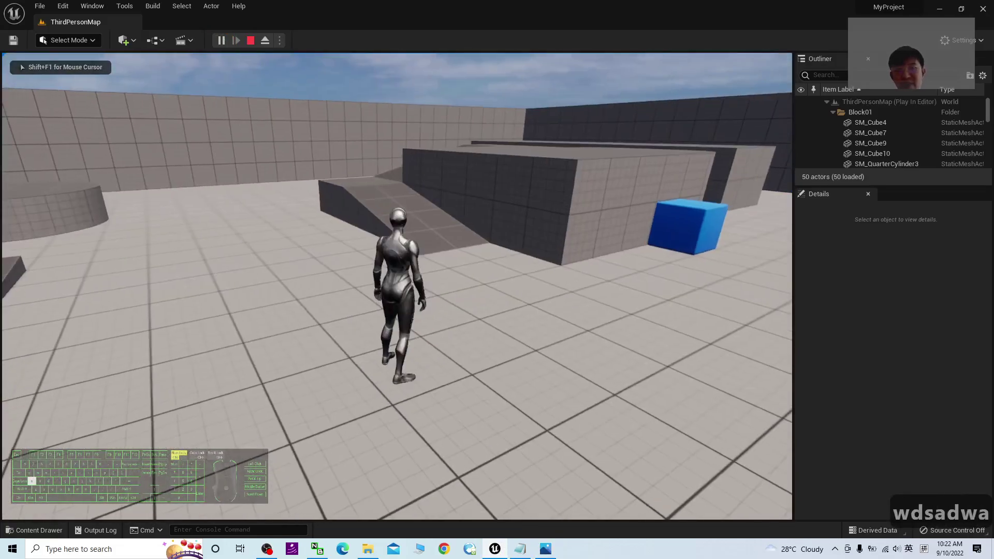
key("s")
key("d")
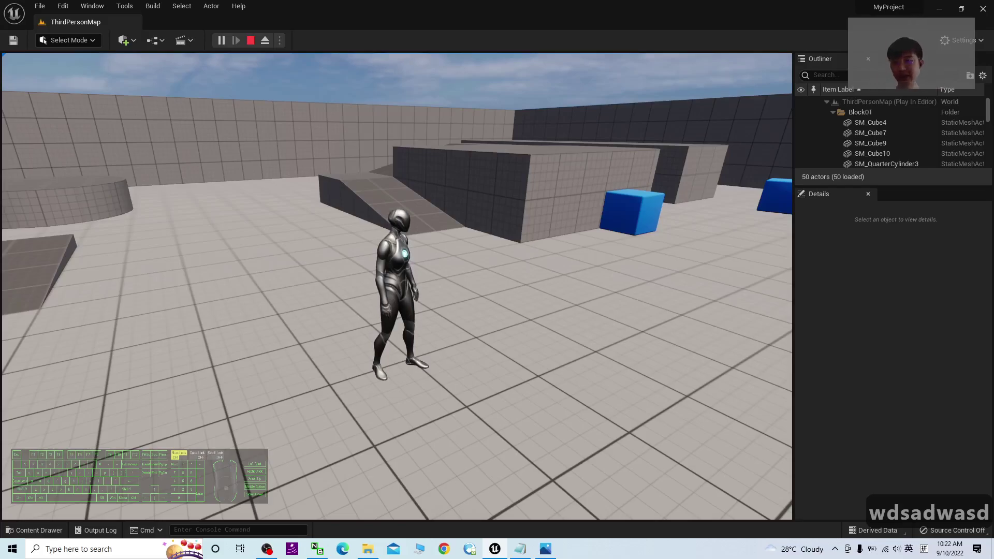
Step: Stop the play session and select the first step line in the tutorial notes
key("Escape")
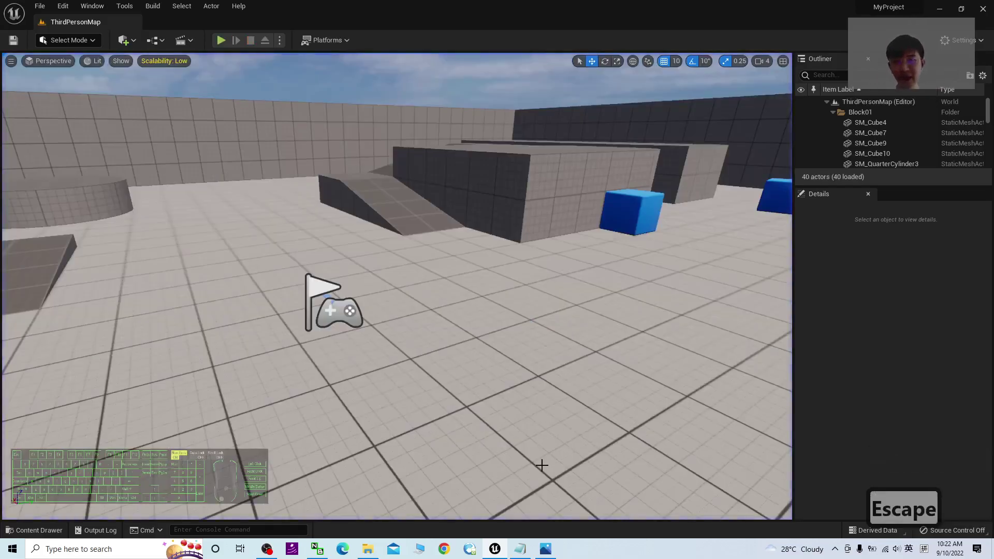
left_click(522, 548)
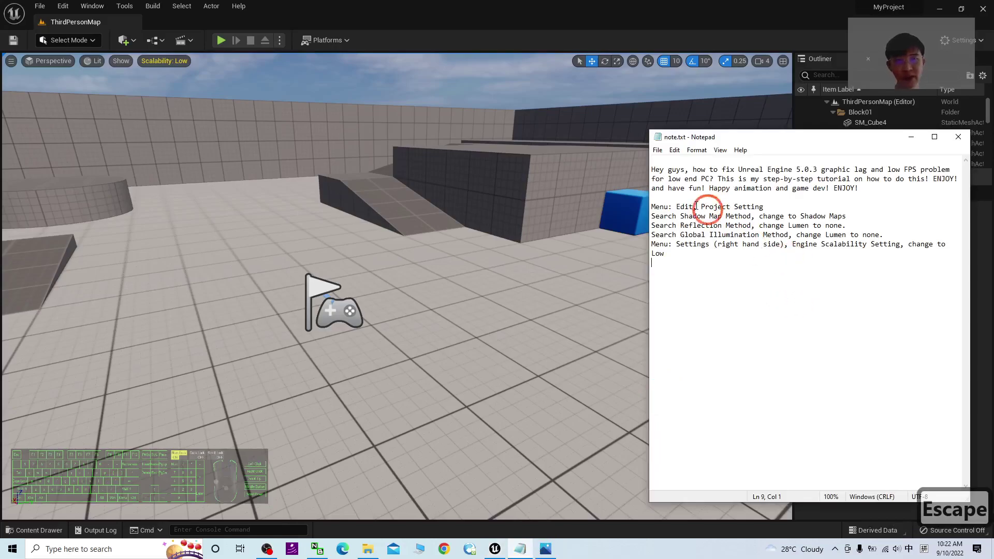
left_click_drag(664, 206, 758, 204)
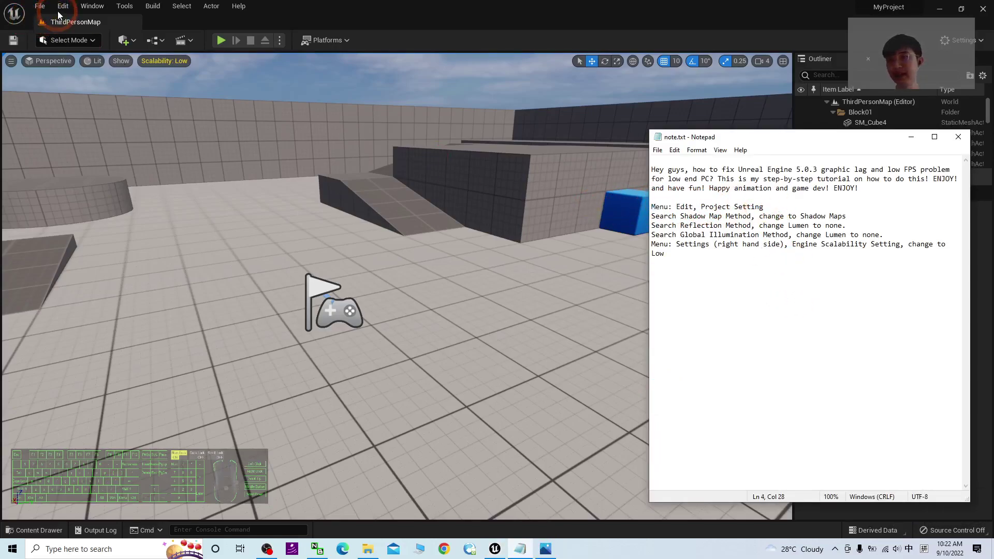
Step: Open Edit > Project Settings, then select 'Shadow Map Method' in the notes
left_click(230, 12)
left_click(63, 6)
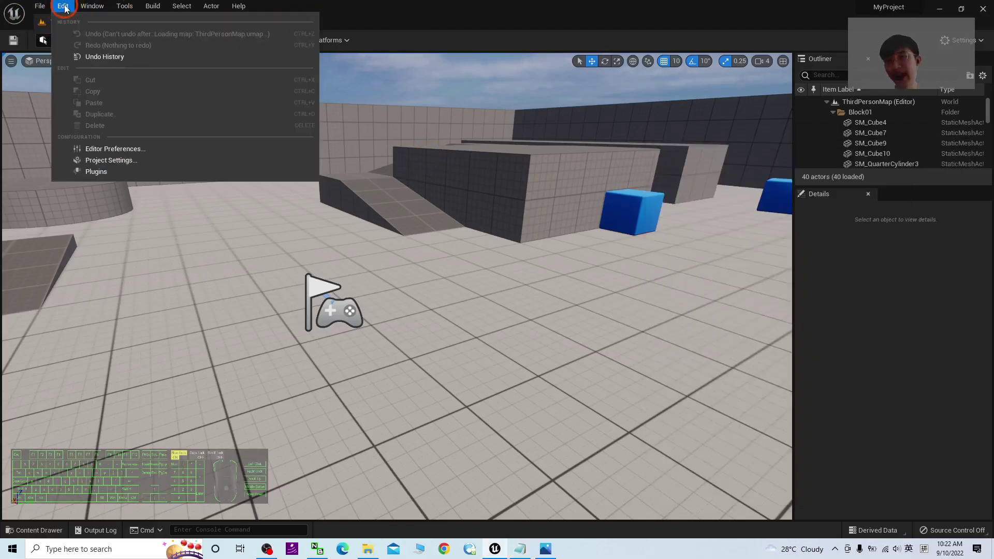
left_click(114, 161)
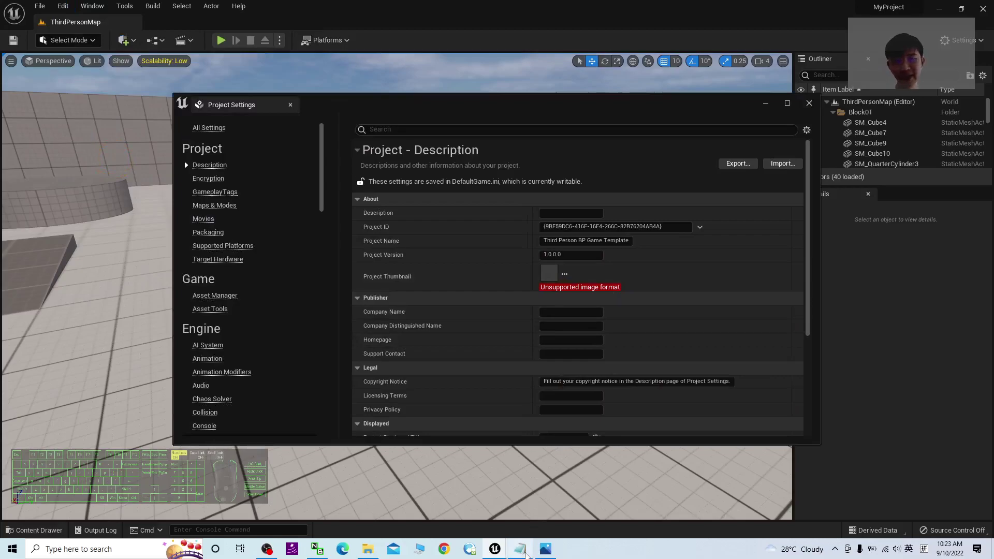
left_click(522, 550)
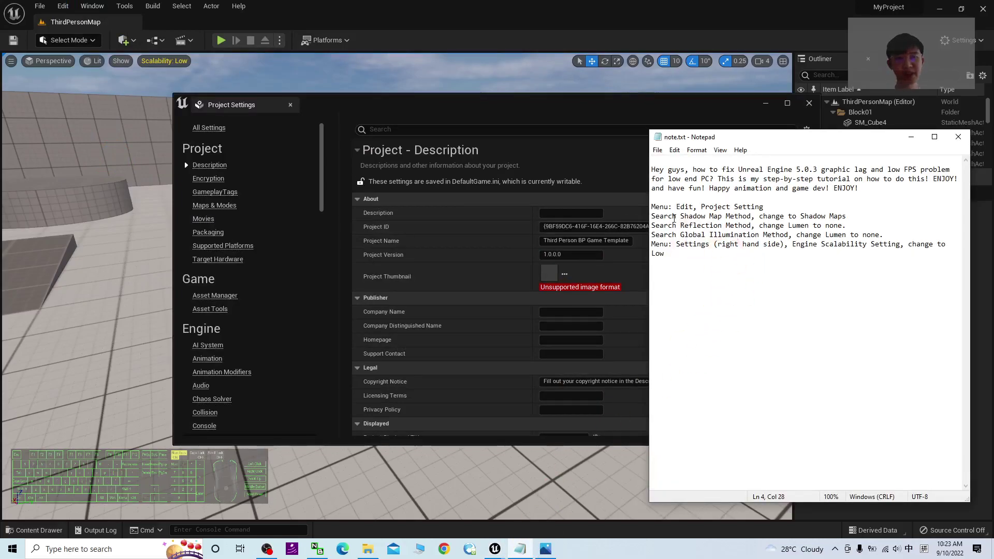
left_click_drag(682, 215, 749, 216)
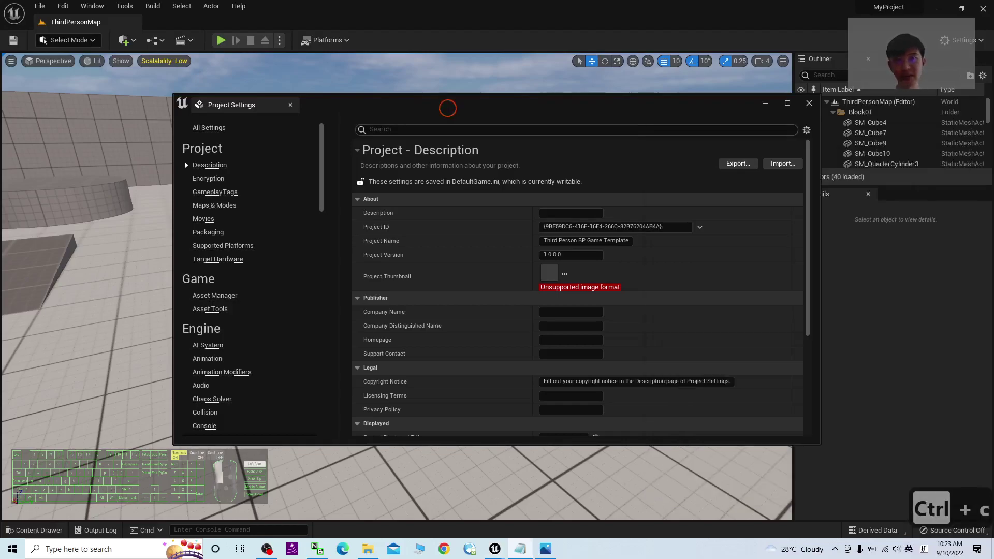
Step: Paste 'Shadow Map Method' into the settings search and set it to Shadow Maps
key("ctrl+c")
left_click(396, 130)
key("ctrl+v")
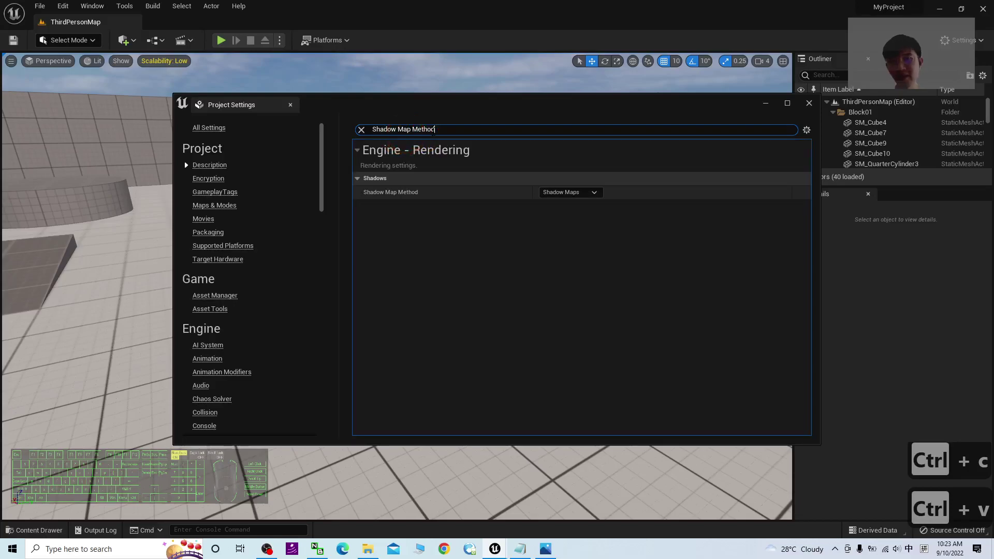
left_click(560, 194)
left_click(560, 203)
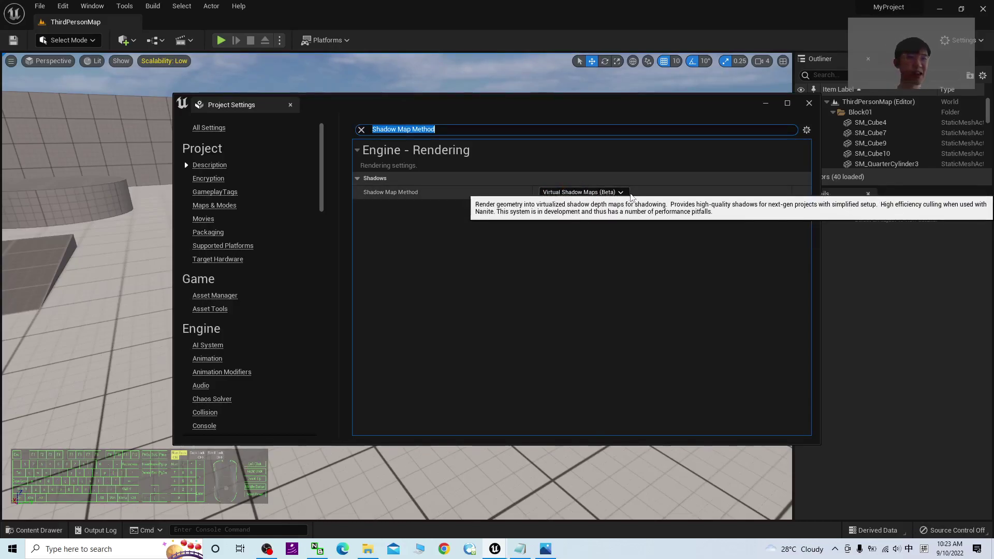
left_click(582, 193)
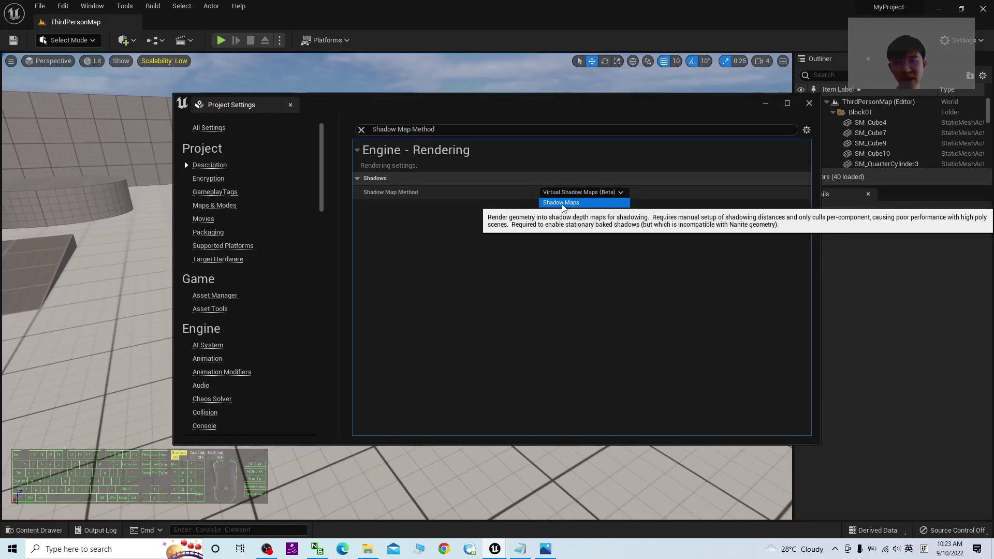
left_click(569, 203)
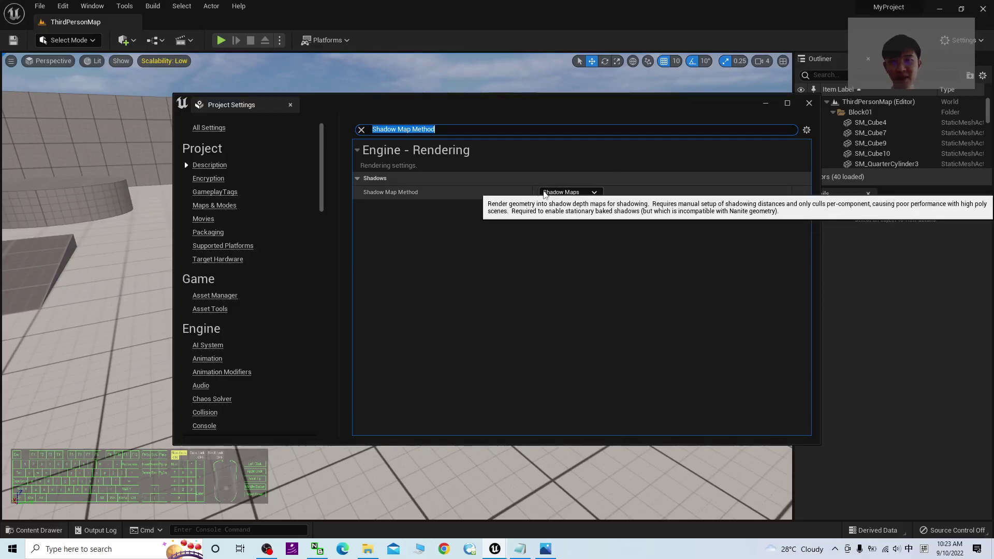
left_click(609, 264)
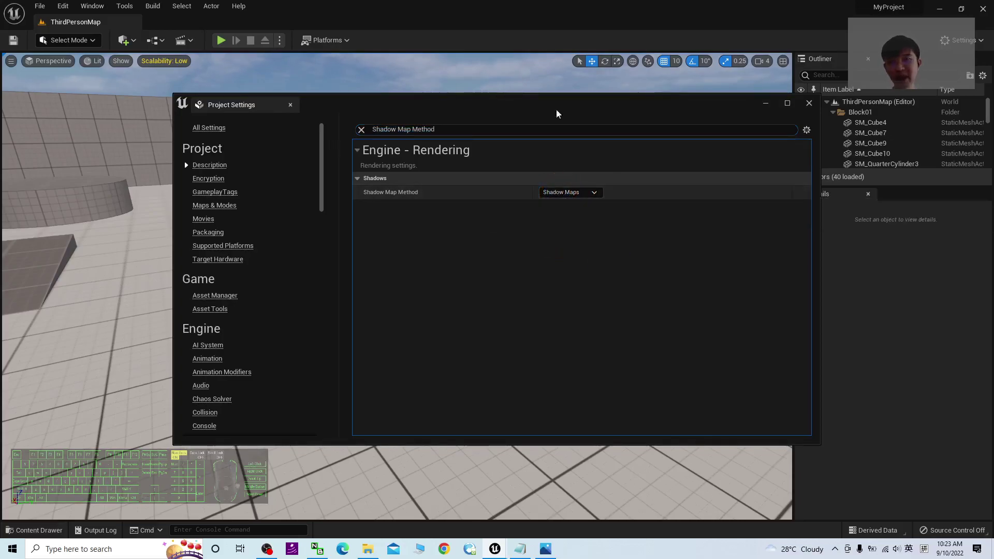
Step: Clear the settings search and copy 'Reflection Method' from the tutorial notes
left_click(361, 129)
left_click(520, 549)
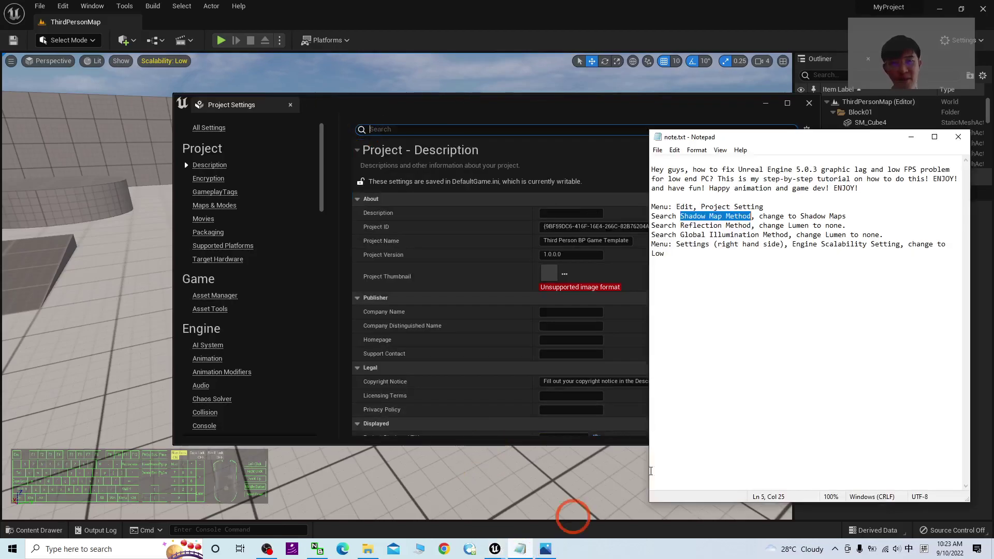
left_click_drag(680, 225, 752, 225)
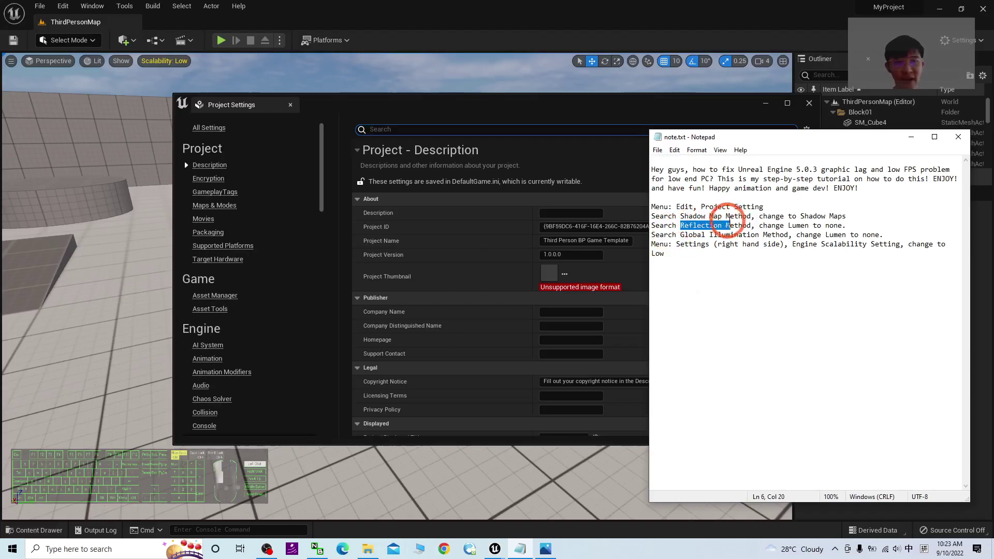
key("ctrl+c")
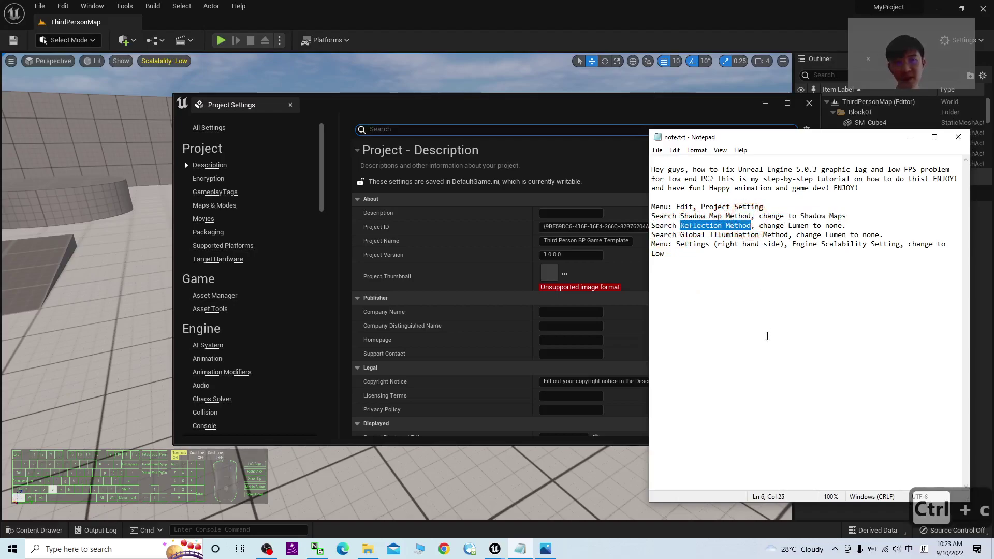
Step: Search for Reflection Method and set it to None instead of Lumen
left_click(415, 129)
key("ctrl+v")
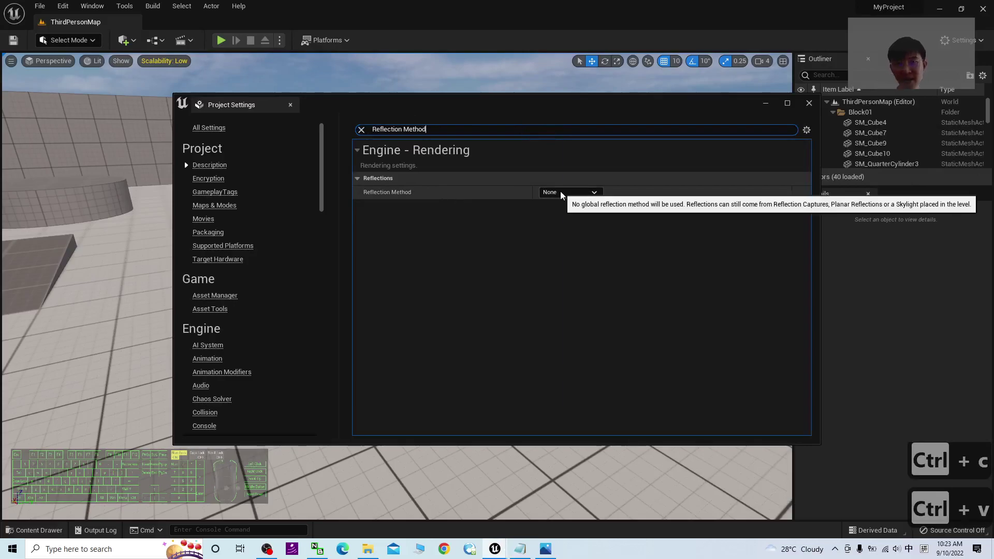
left_click(560, 192)
left_click(562, 208)
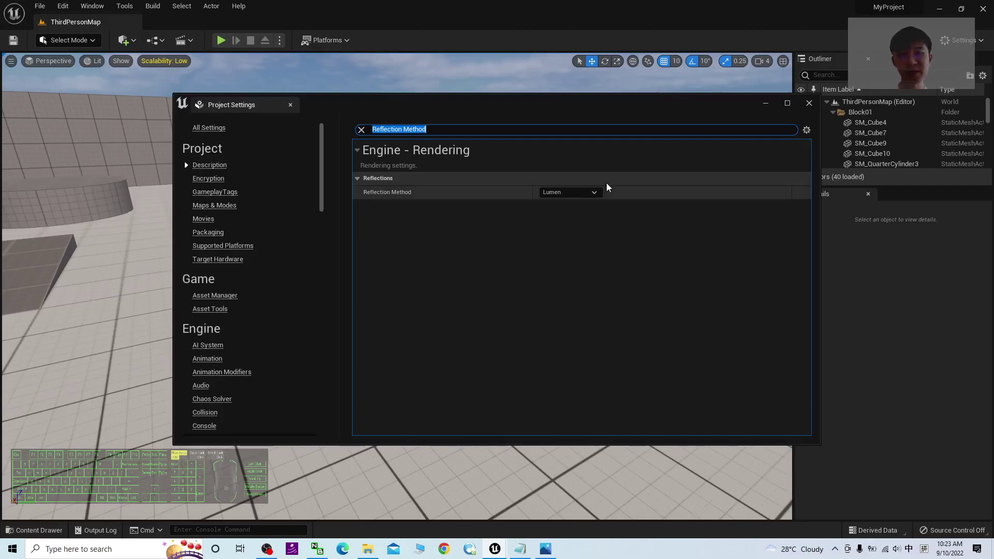
left_click(564, 194)
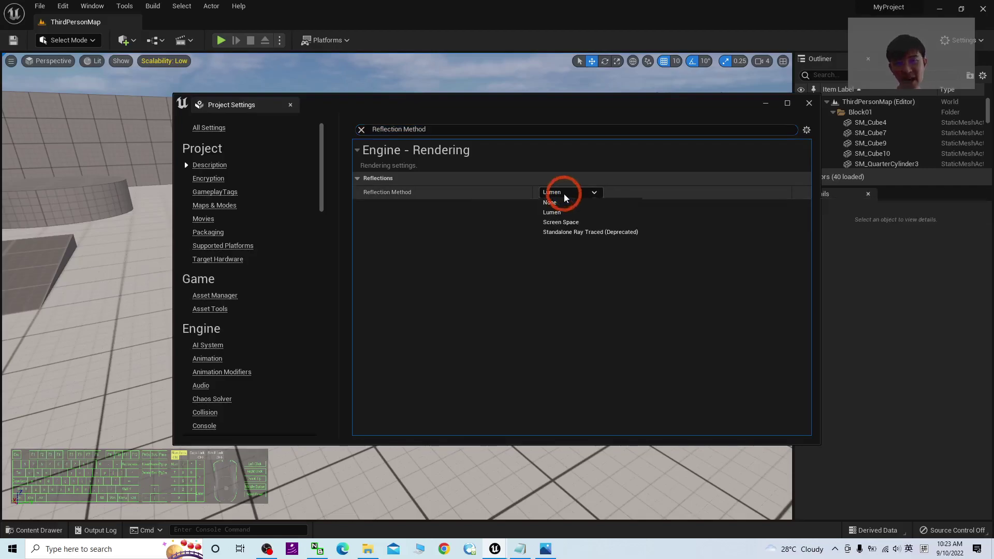
left_click(551, 203)
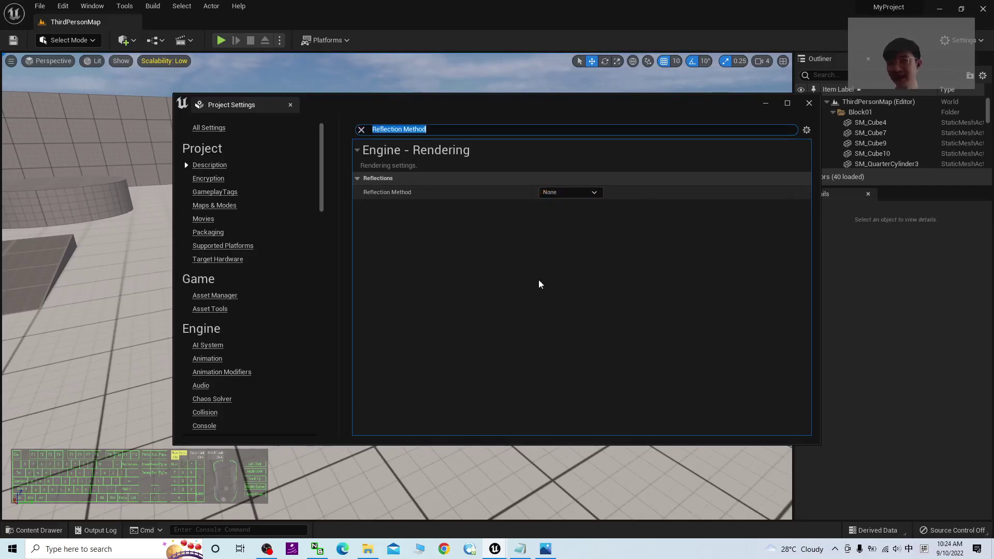
Step: Copy 'Global Illumination Method' from the notes into the clipboard for the next search
left_click(521, 549)
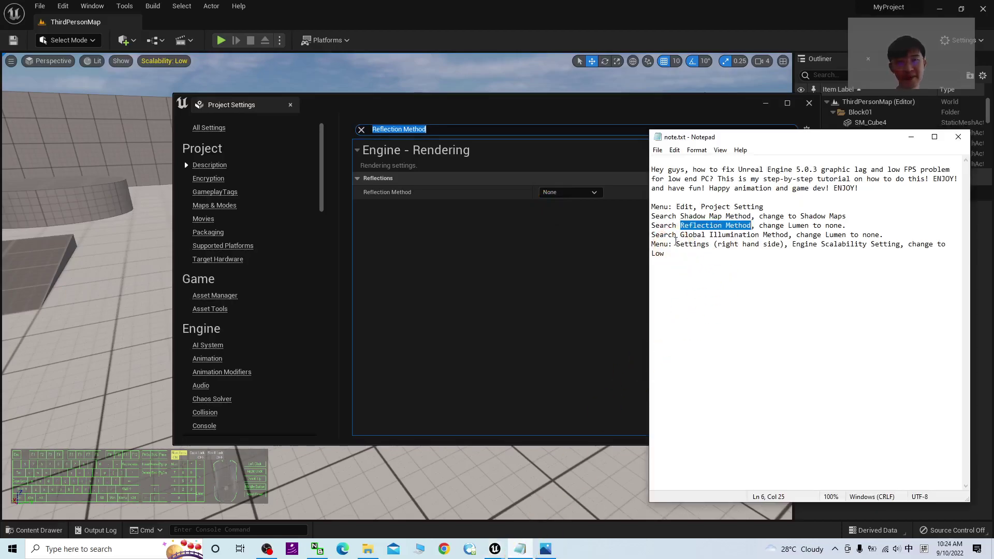
left_click_drag(680, 234, 791, 234)
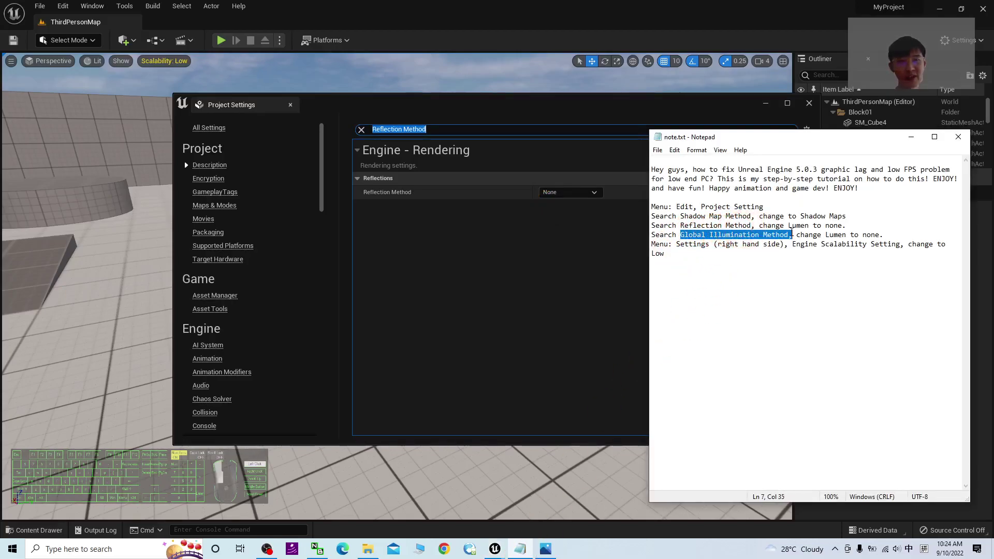
key("ctrl+c")
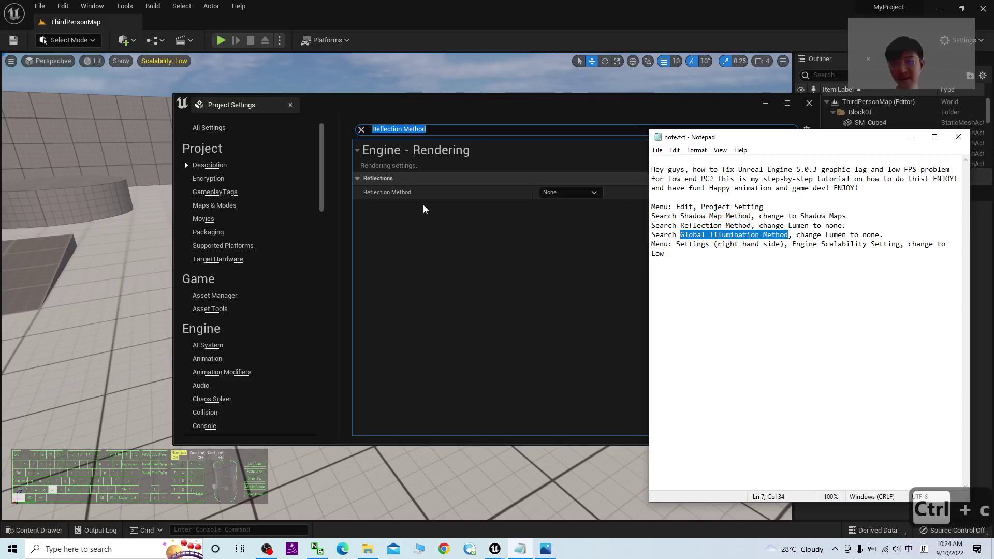
left_click(424, 130)
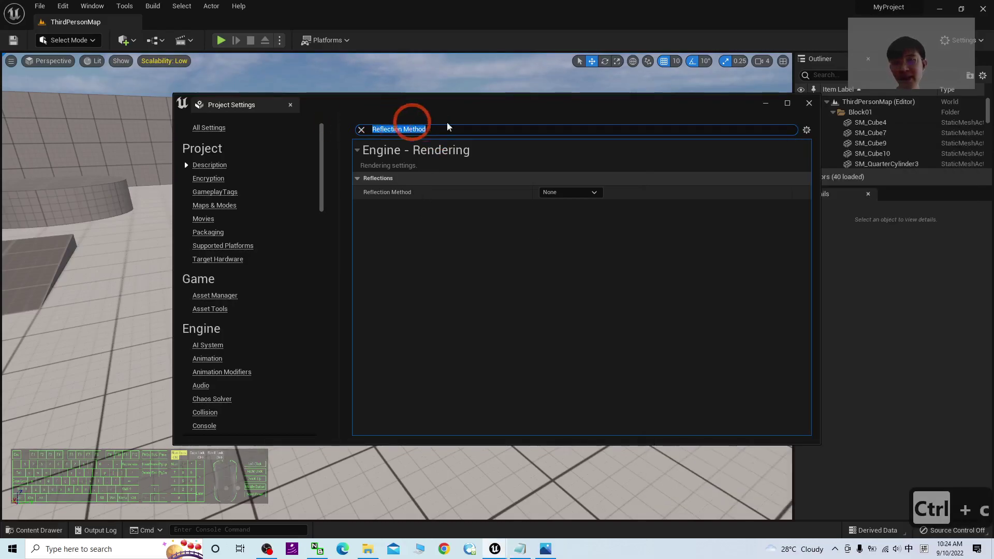
Step: Search Global Illumination Method and leave Dynamic Global Illumination Method set to None
key("ctrl+v")
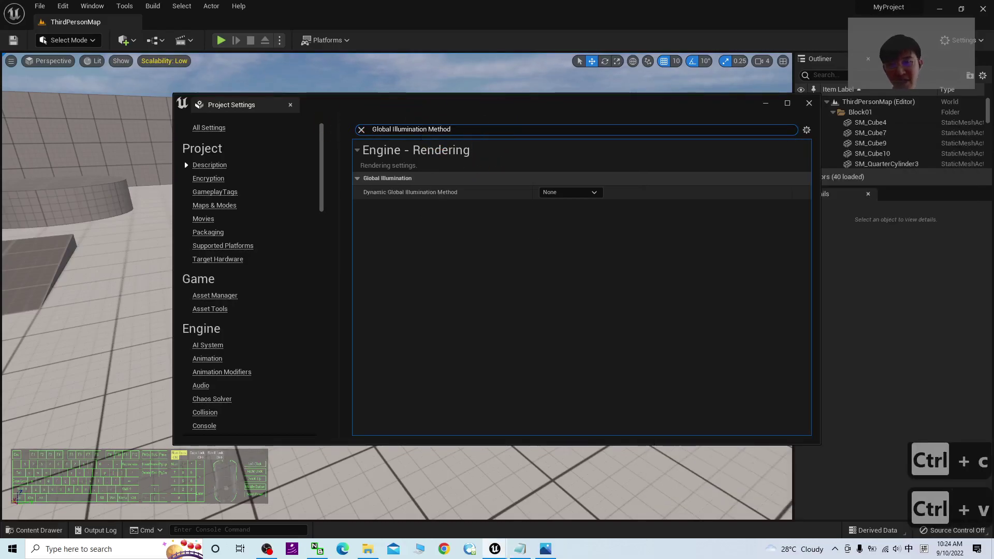
left_click(583, 192)
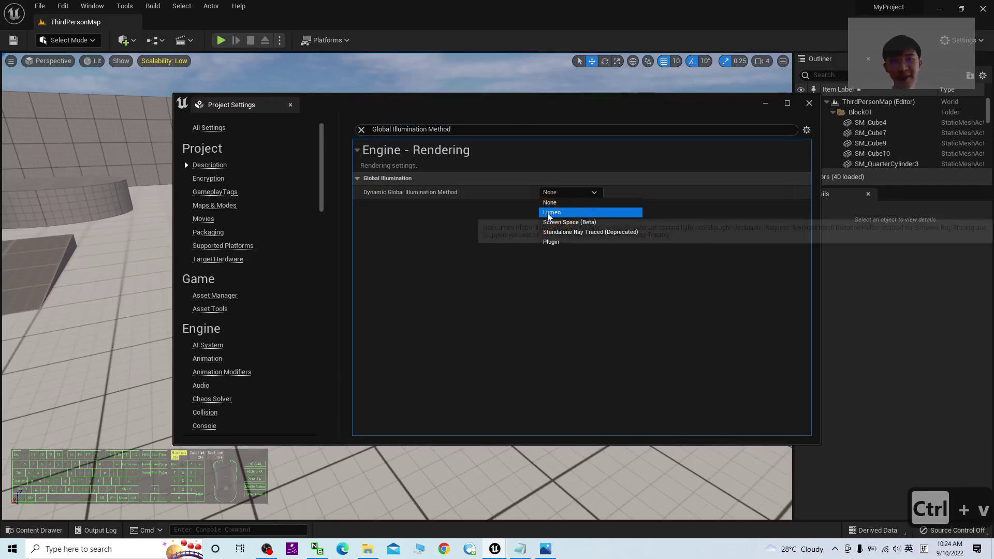
left_click(557, 214)
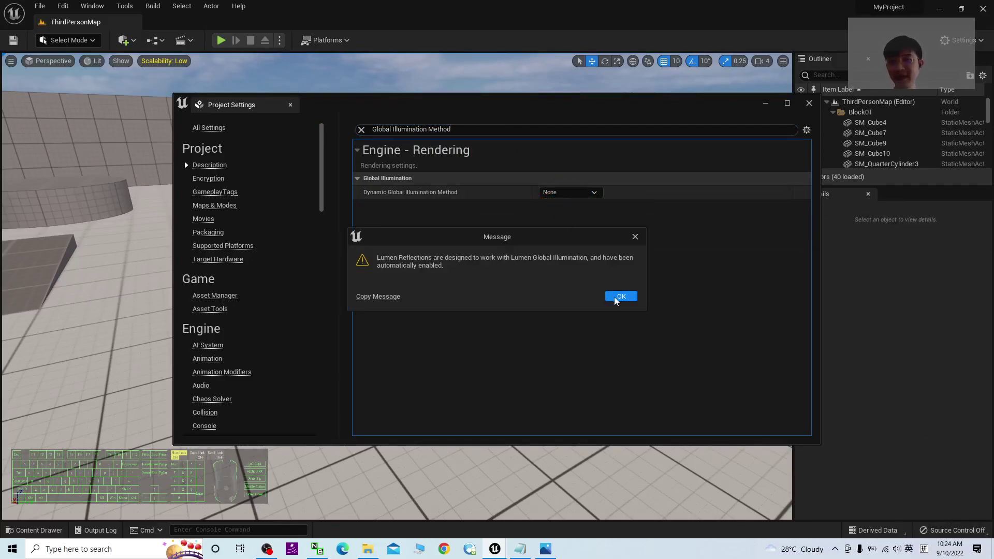
left_click(614, 297)
left_click(561, 192)
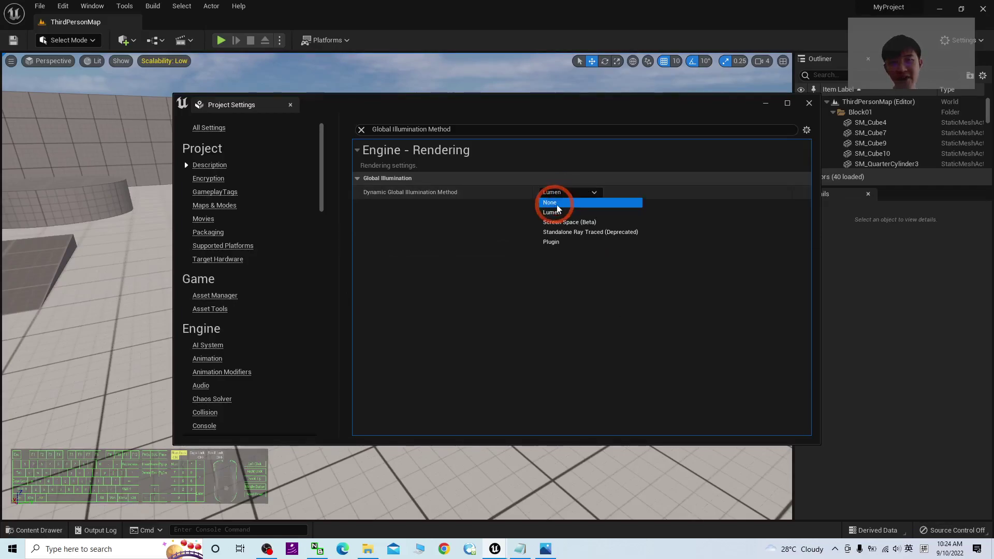
left_click(557, 205)
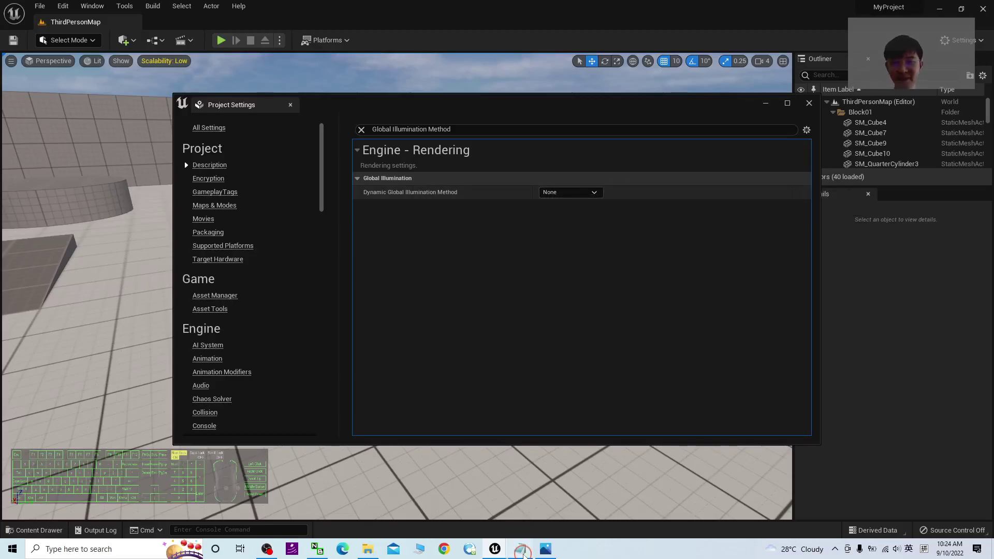
Step: Select 'Engine Scalability' in the notes, then close the Project Settings window
left_click(521, 550)
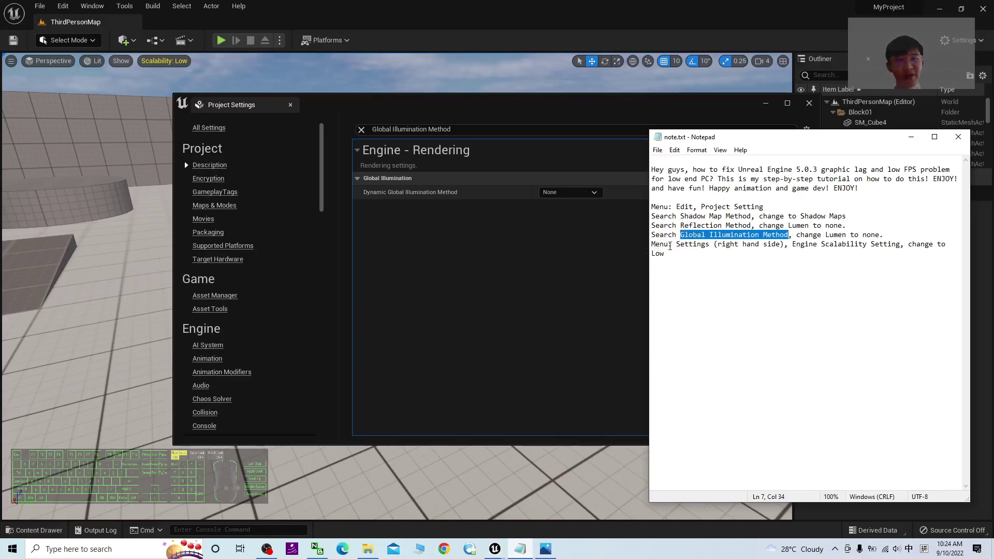
double_click(694, 244)
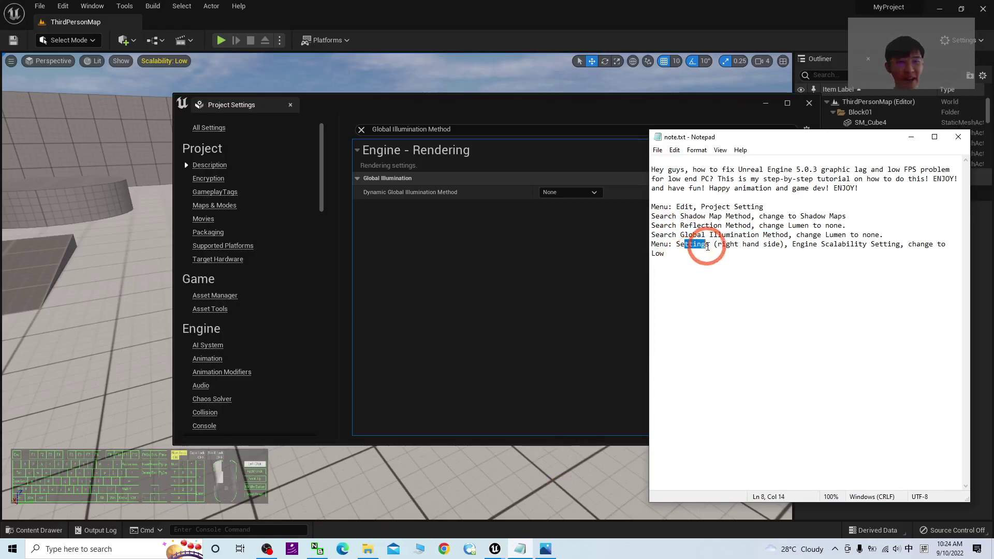
left_click(792, 243)
left_click_drag(792, 244, 876, 244)
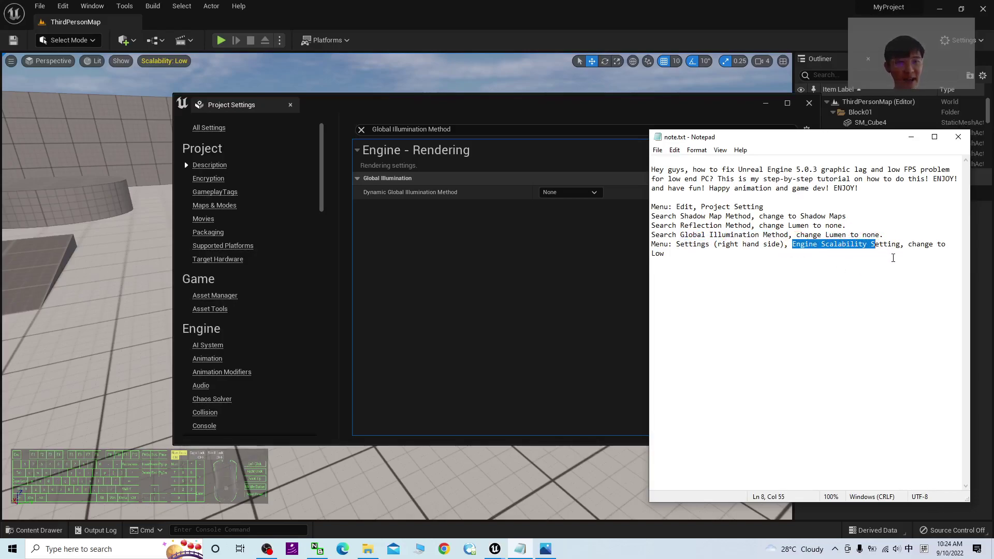
left_click(600, 12)
left_click(524, 233)
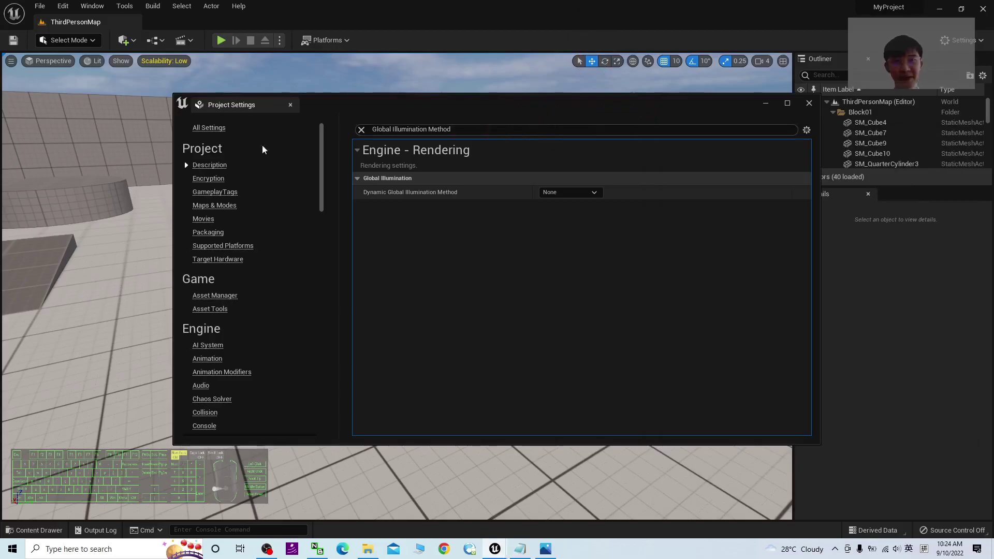
left_click(809, 103)
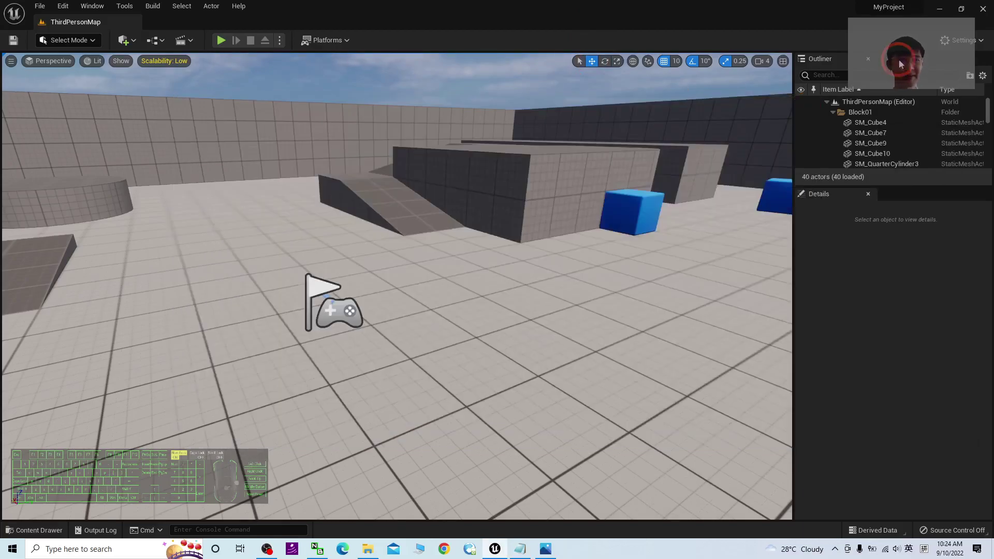
Step: Set all Engine Scalability groups to Epic quality
left_click(962, 40)
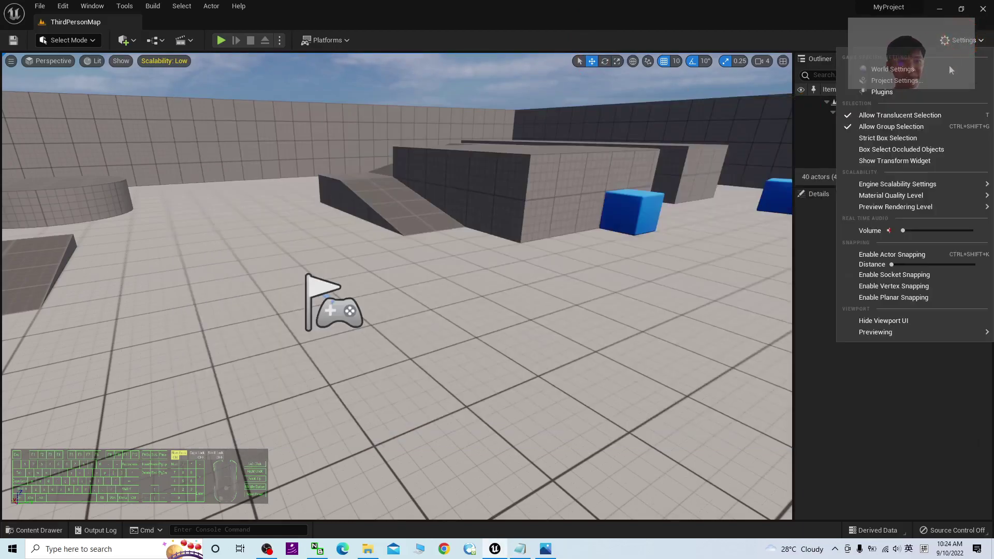
mouse_move(889, 187)
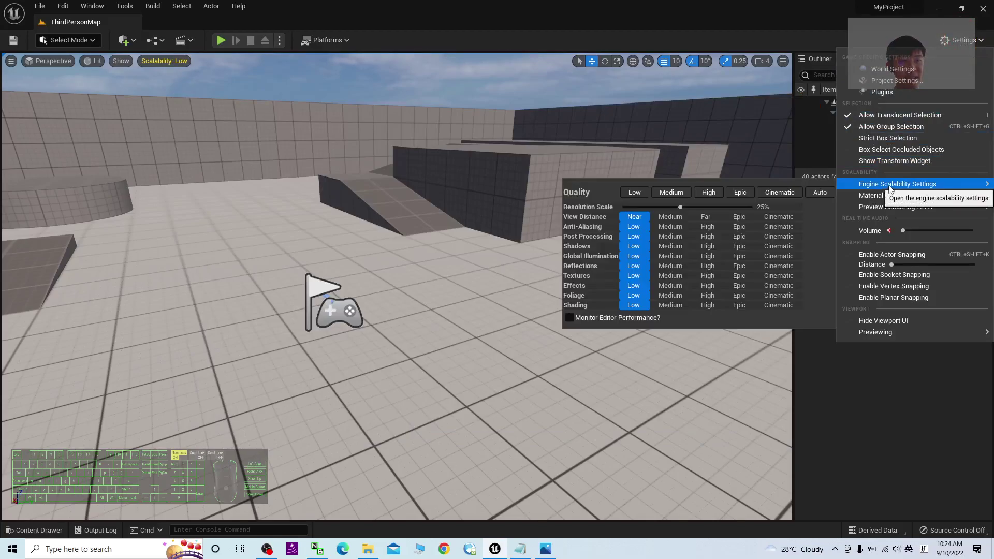
left_click(741, 192)
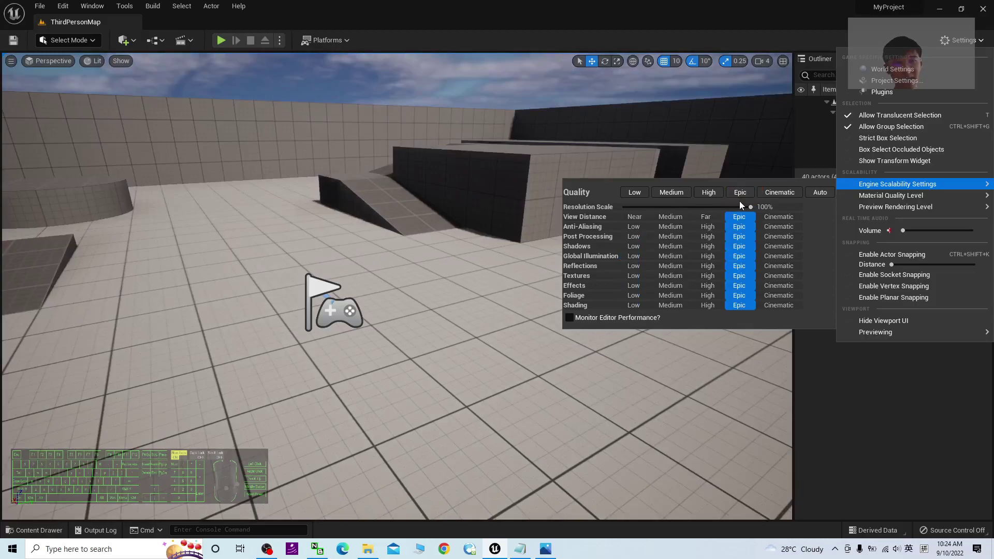
left_click(521, 100)
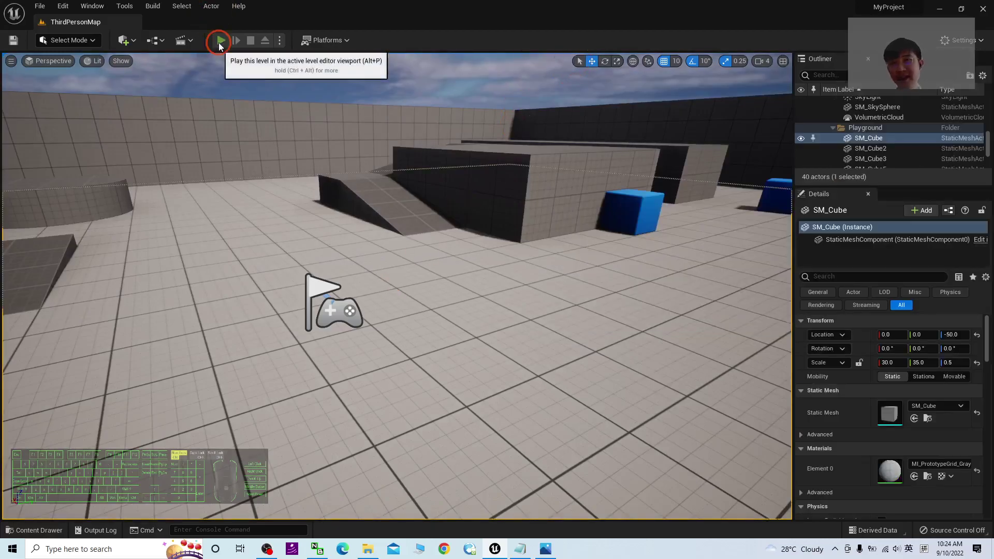
Step: Play-test the level at Epic, walking the character with WASD, then stop
left_click(423, 238)
key("alt+p")
left_click(541, 350)
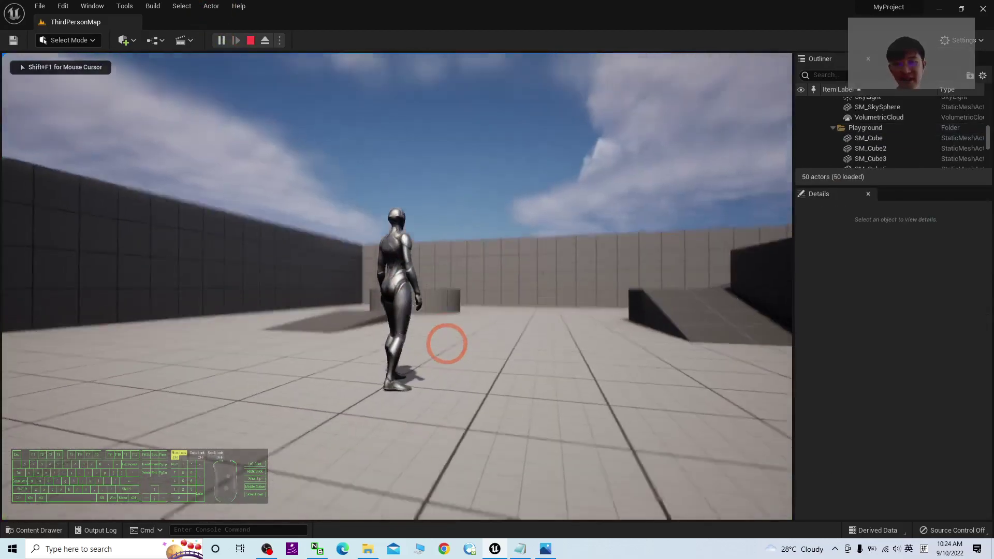
key("w")
key("d")
key("s")
key("a")
key("a")
key("w")
key("d")
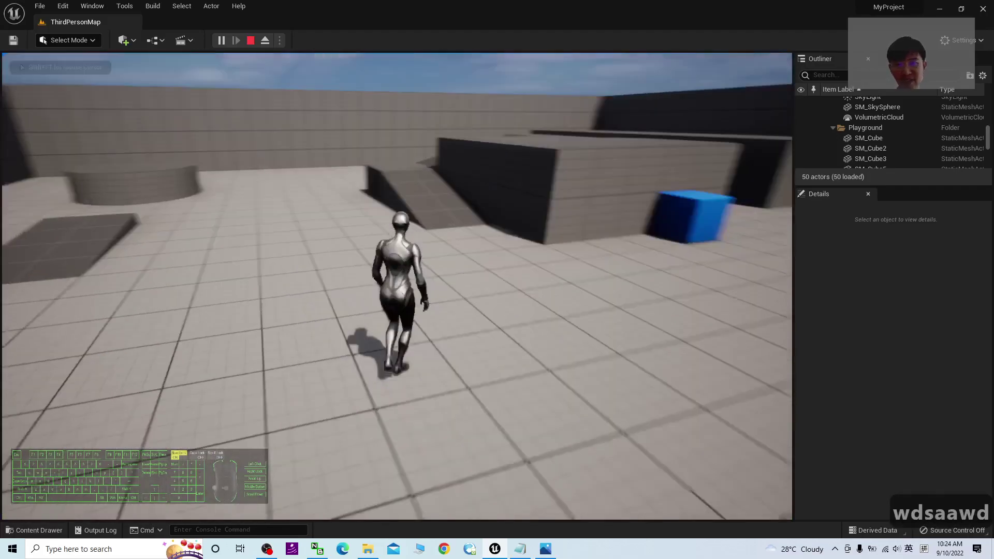
key("Escape")
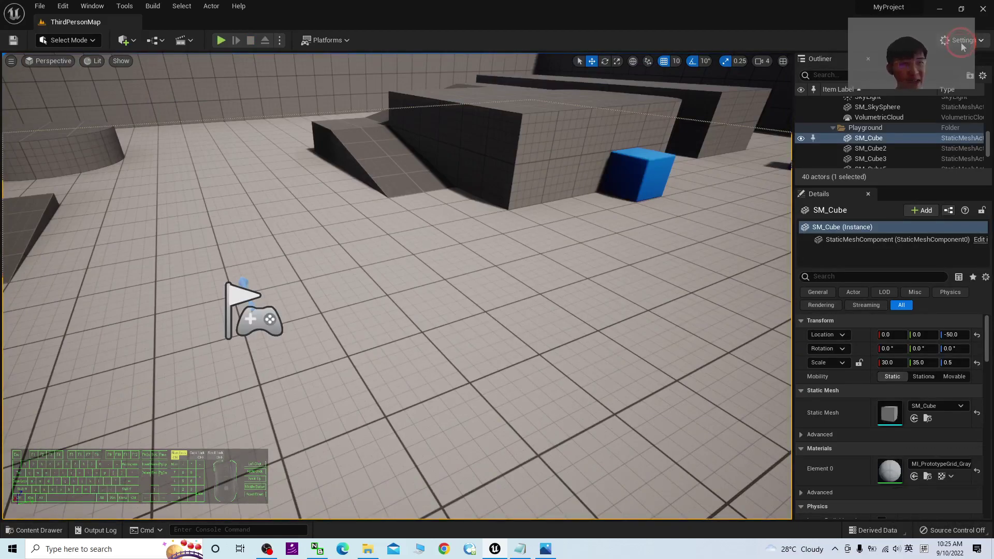
Step: Set all Engine Scalability groups to Low quality
left_click(962, 46)
mouse_move(880, 184)
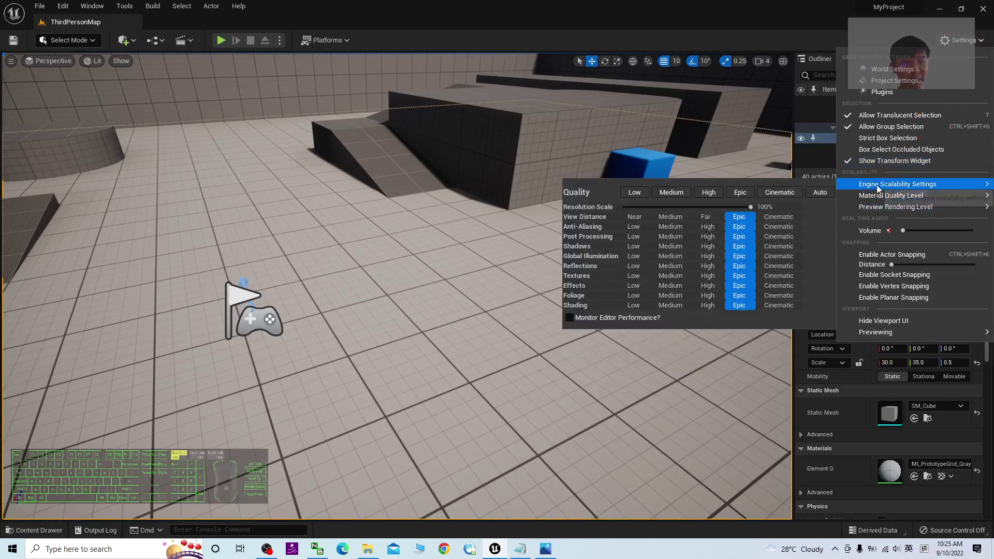
left_click(639, 194)
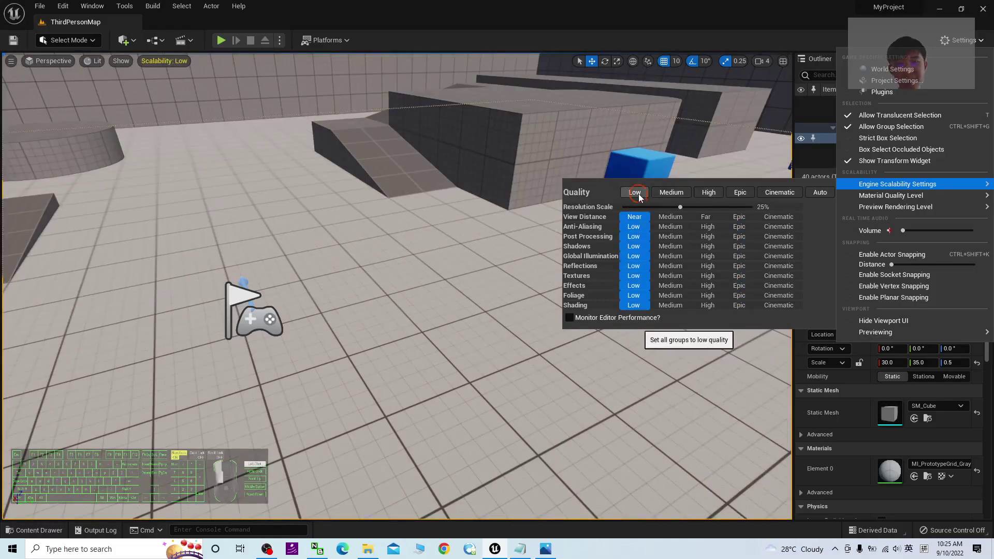
left_click(310, 255)
left_click(292, 53)
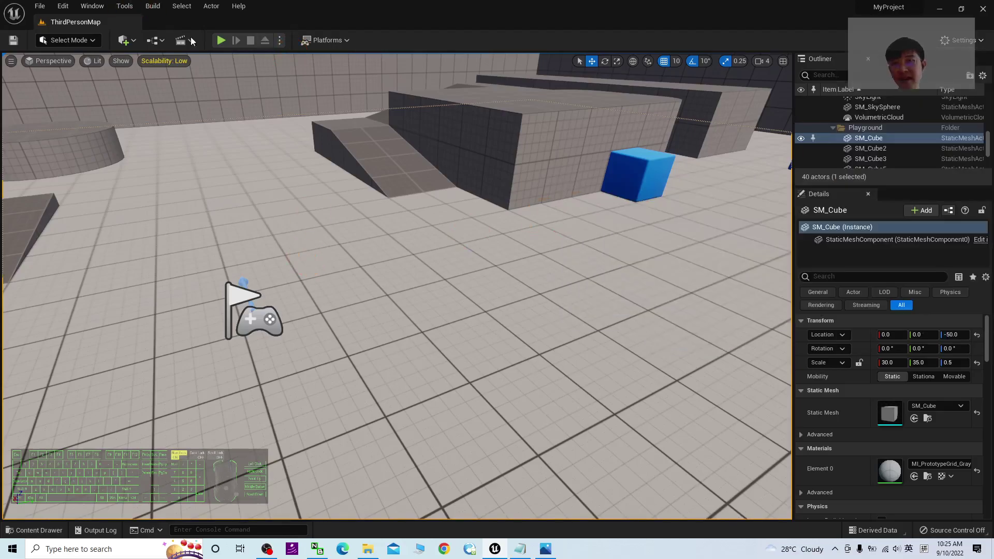
Step: Play the level at Low, running the character up and down the ramps, then stop
left_click(221, 40)
key("a")
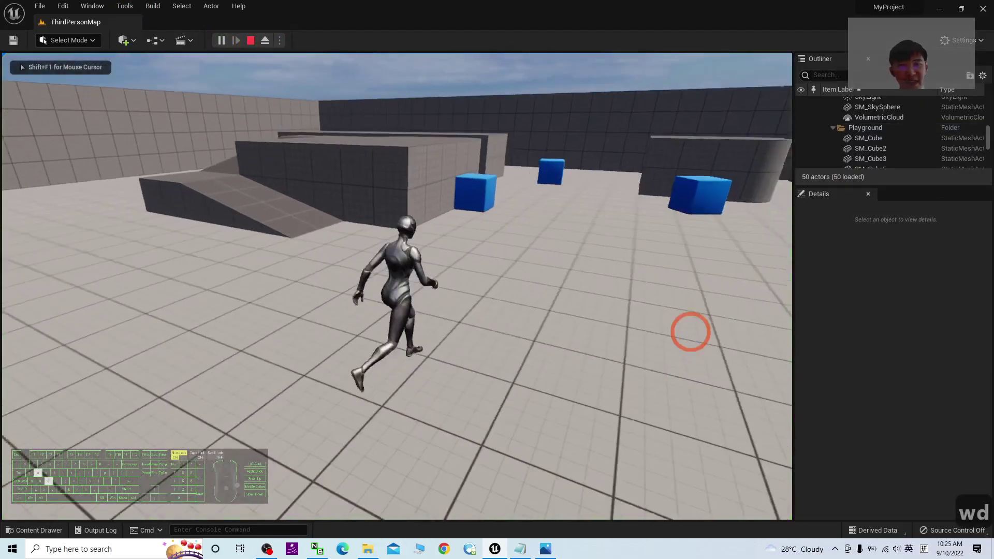
key("s")
key("a")
key("w")
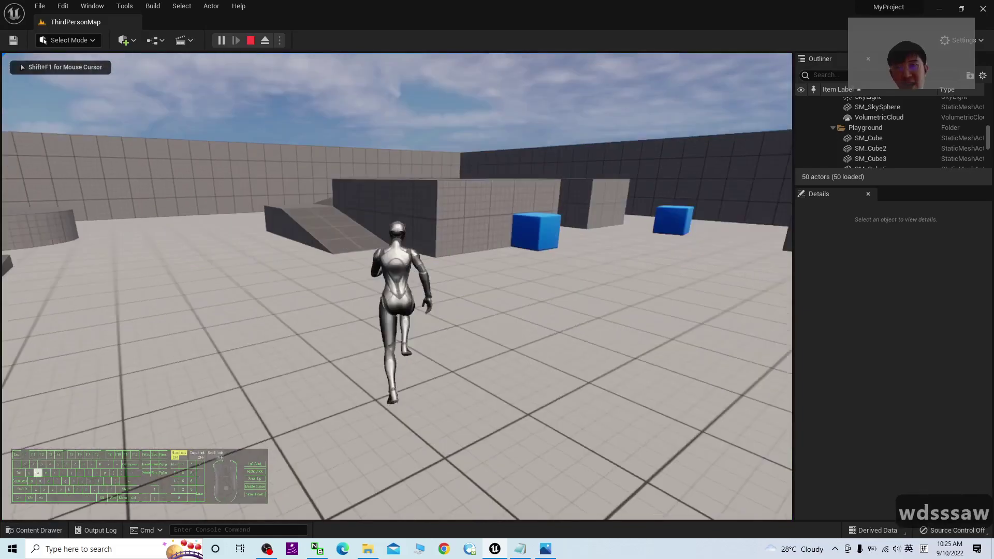
key("a")
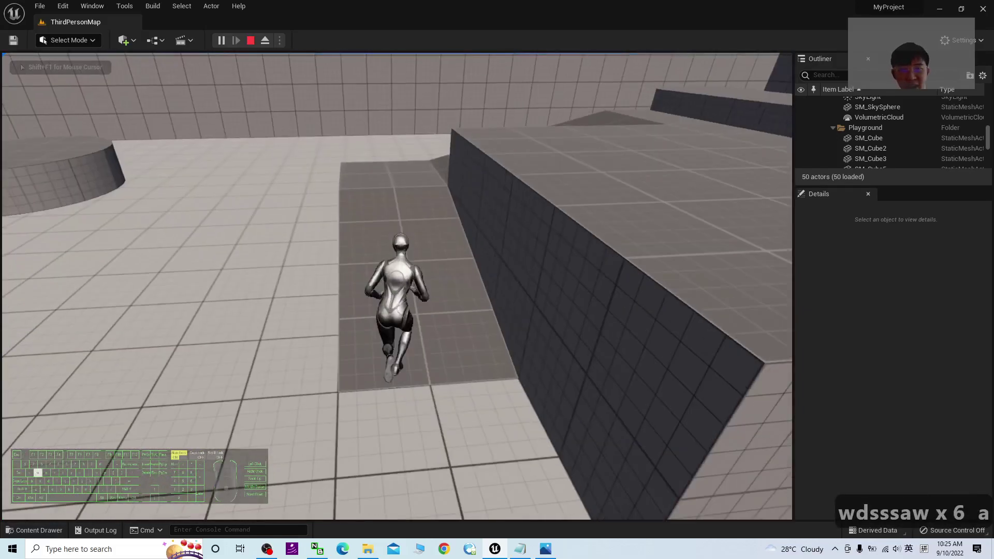
key("a")
key("d")
key("d")
key("w")
key("w")
key("w")
key("s")
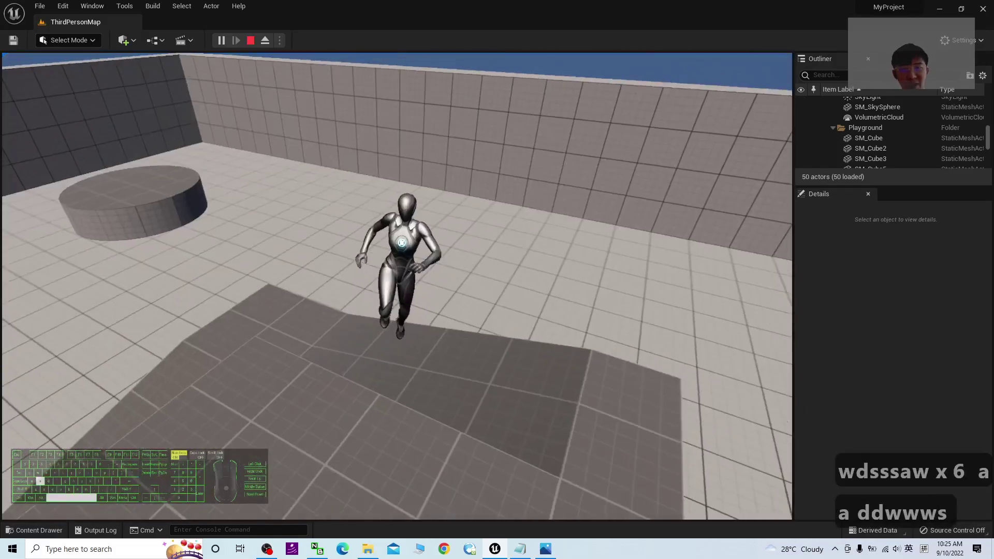
key("a")
key("a")
key("a")
key("Escape")
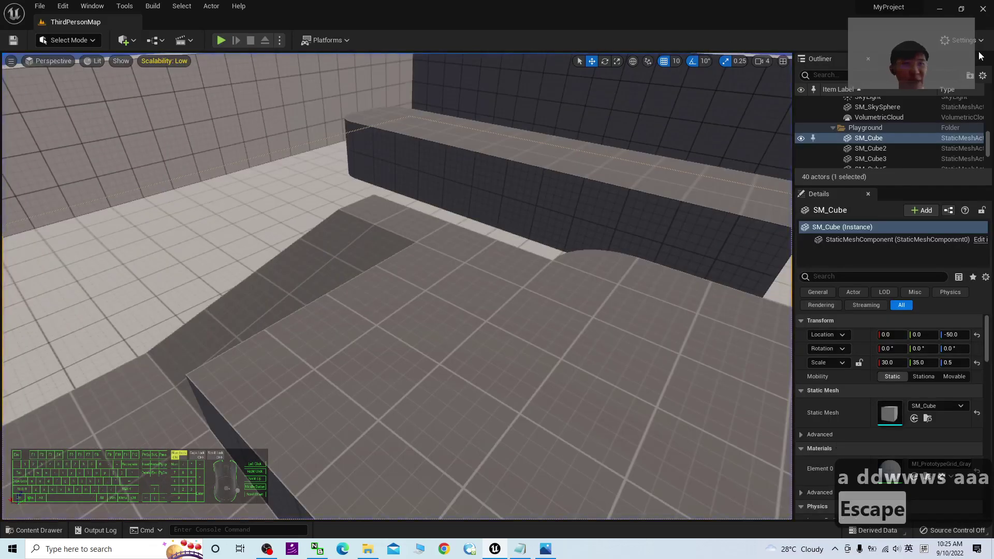
Step: Set every Engine Scalability group to Medium quality
left_click(966, 41)
mouse_move(889, 187)
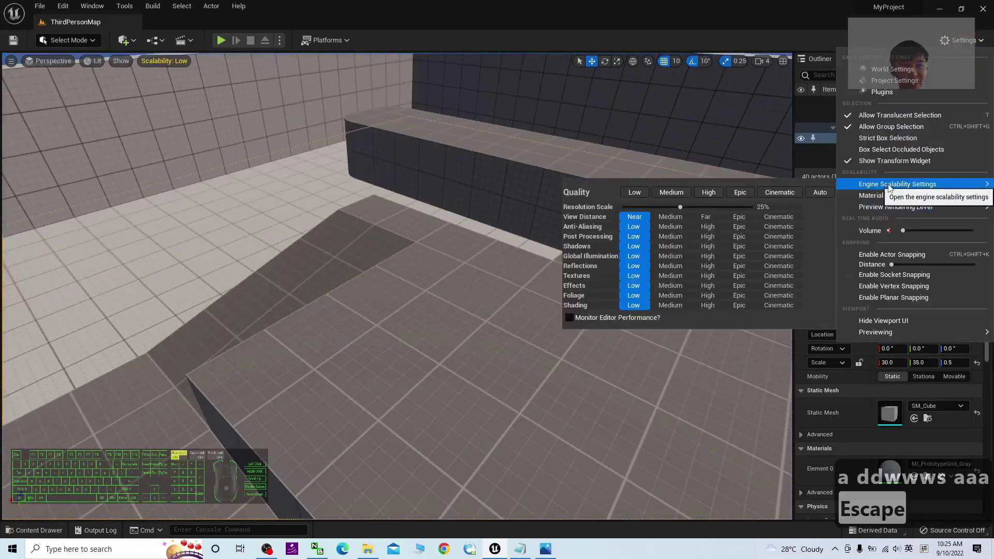
left_click(667, 193)
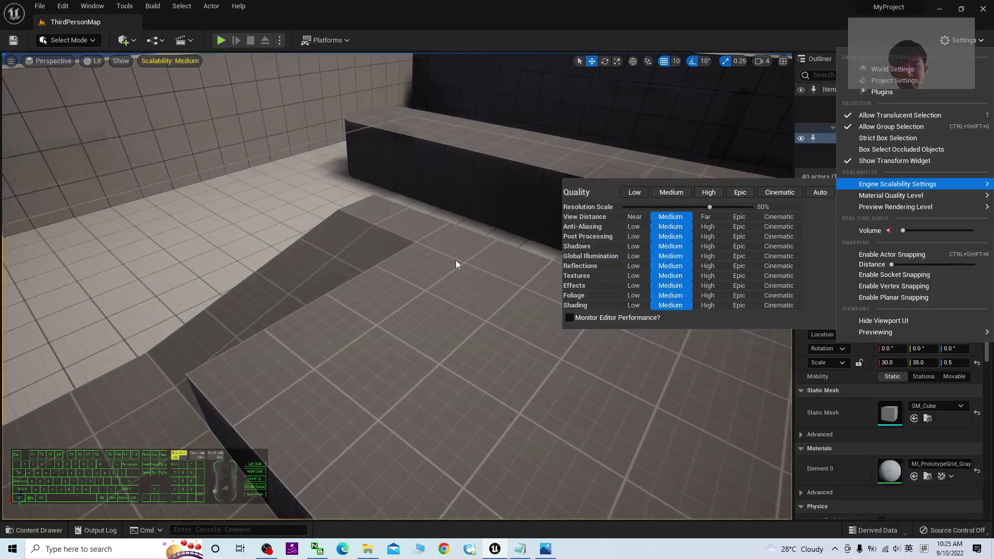
left_click(435, 241)
left_click(600, 39)
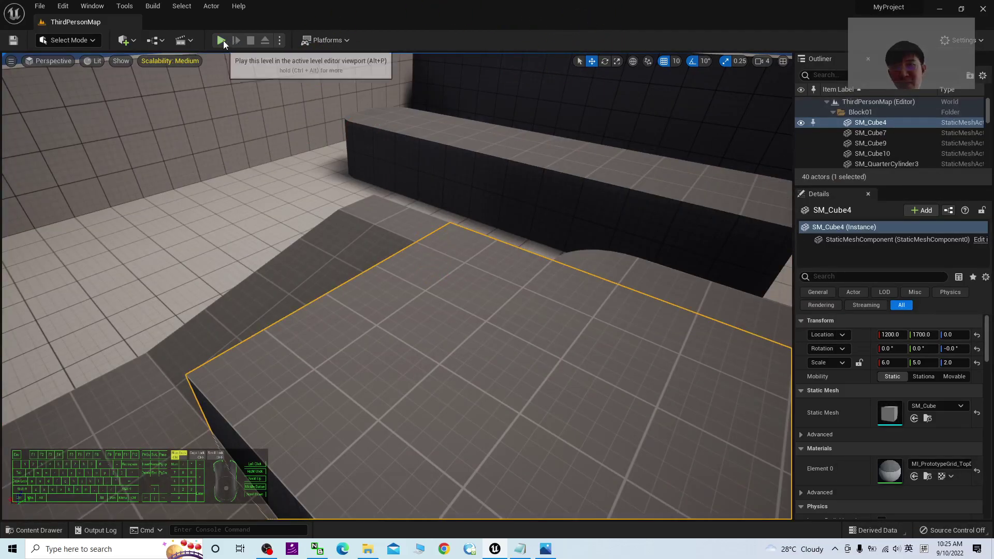
Step: Play the level at Medium, running the character up the ramp and off the ledge, then stop
left_click(222, 40)
left_click(424, 260)
key("w")
key("d")
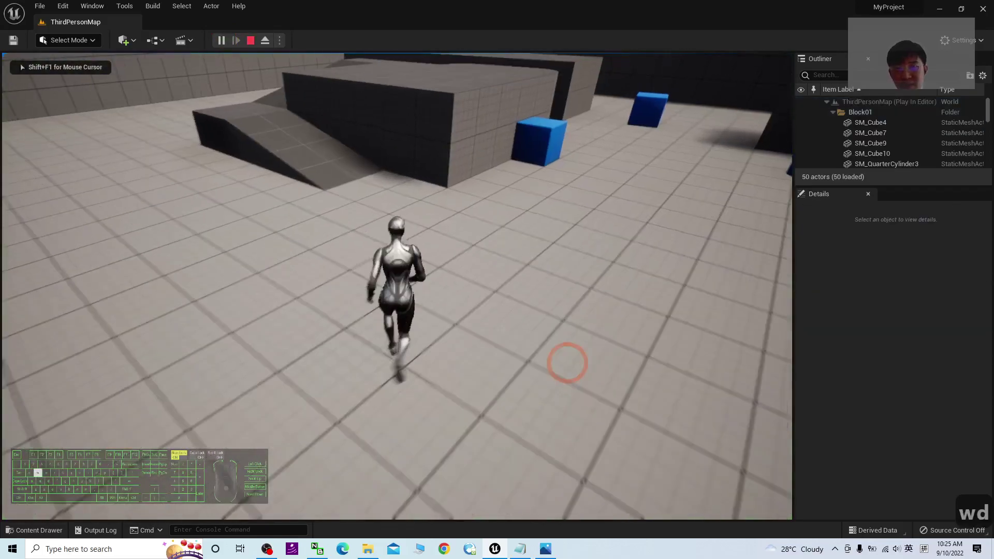
key("a")
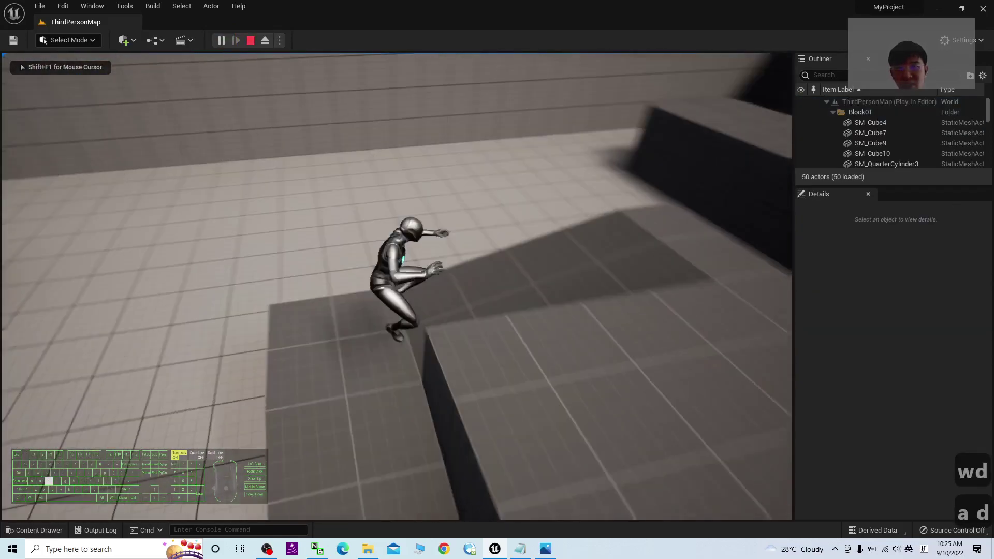
key("s")
key("Escape")
left_click(366, 361)
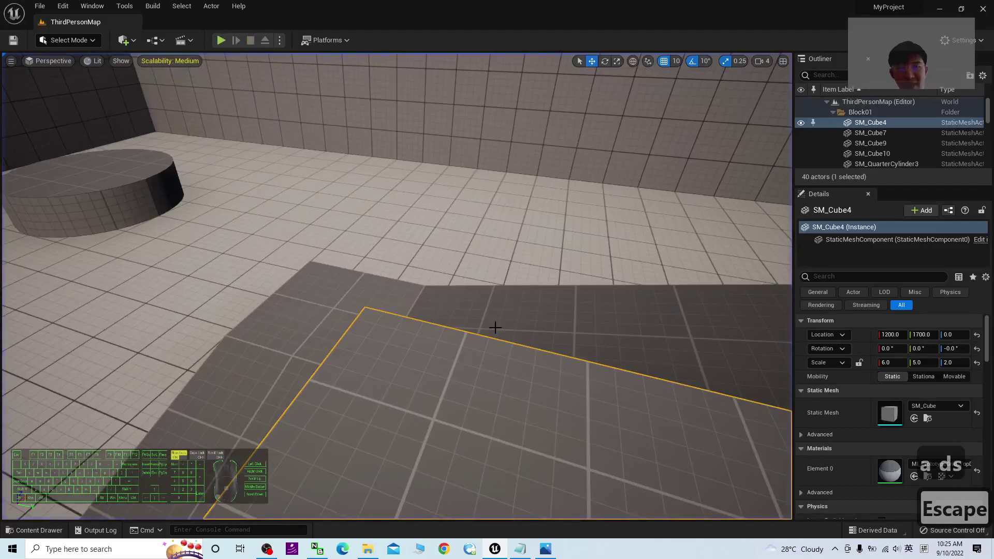
Step: Show the cover.jpg tutorial title image in Photos
left_click(546, 549)
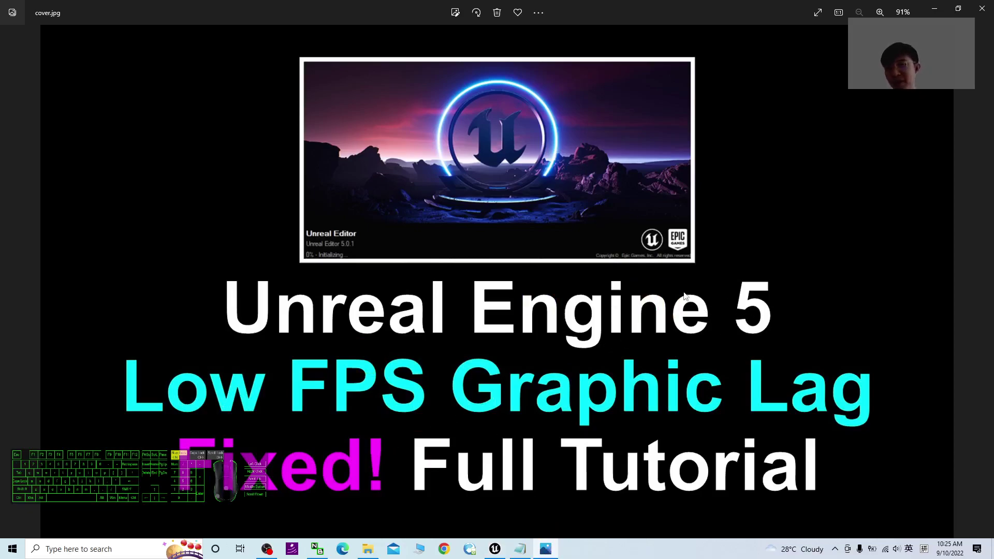
left_click(934, 12)
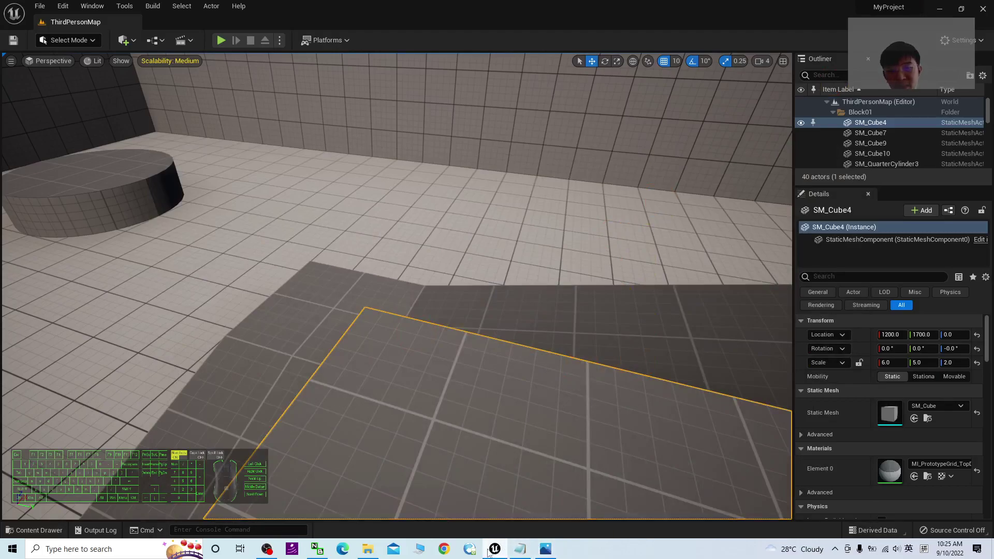
left_click(494, 549)
left_click(545, 548)
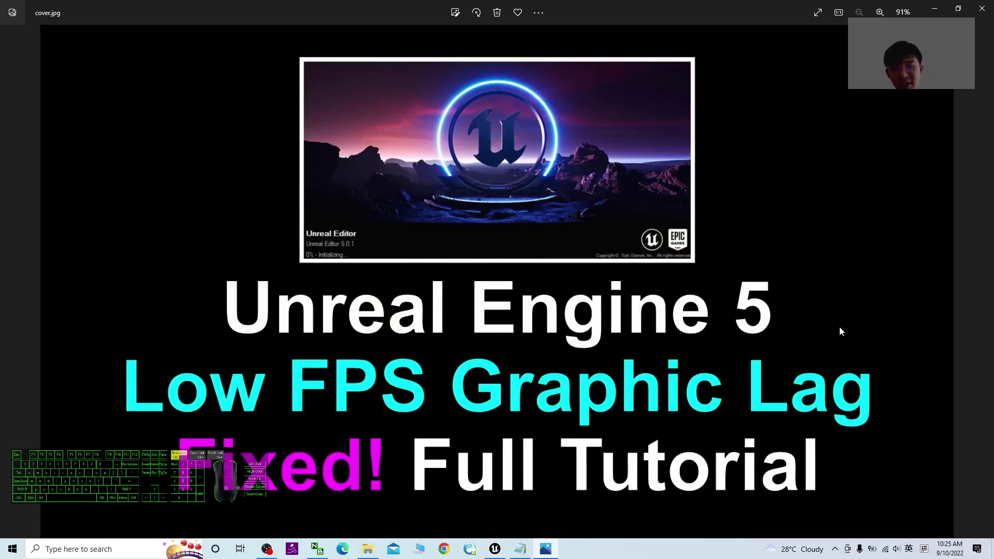
Step: Return to the Unreal editor and set every Engine Scalability group to Low
left_click(494, 548)
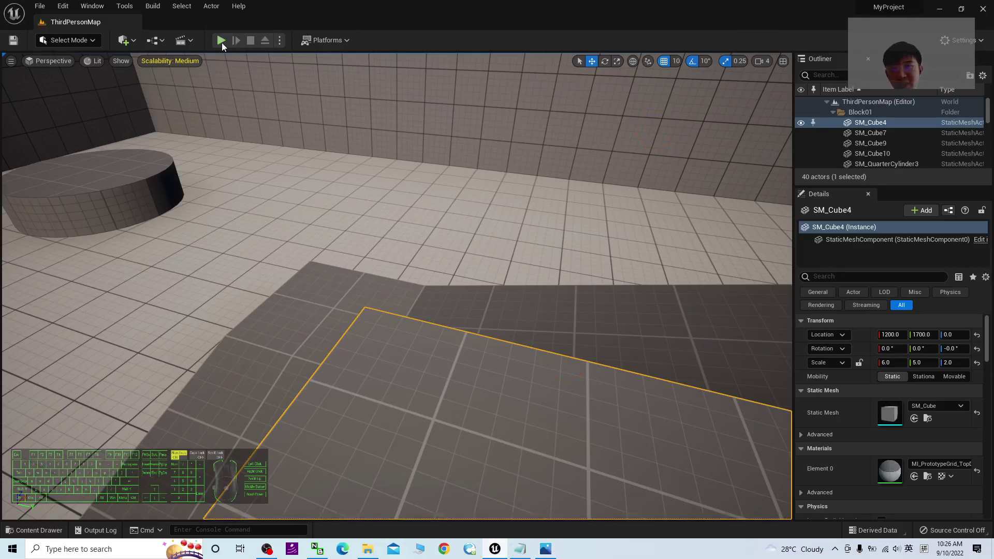
left_click(961, 40)
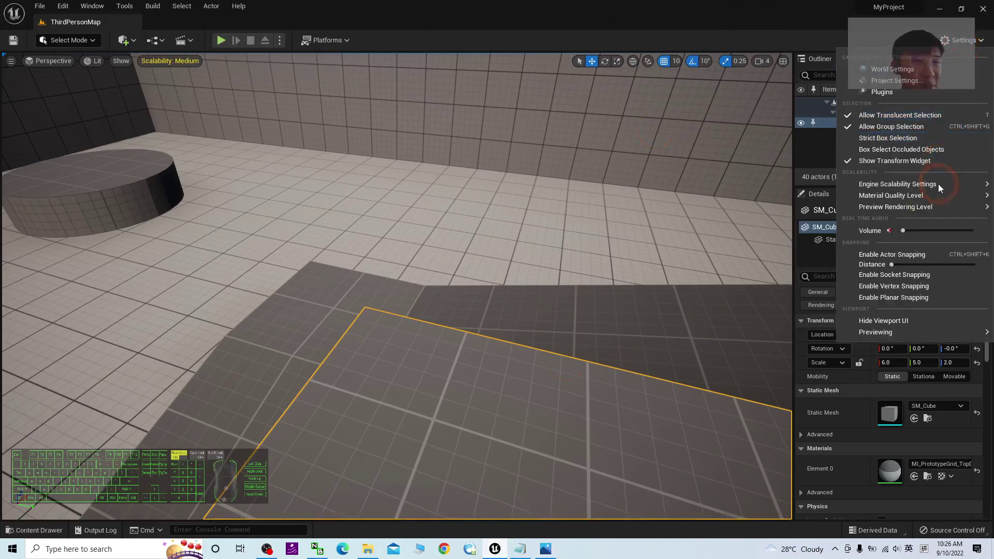
mouse_move(901, 185)
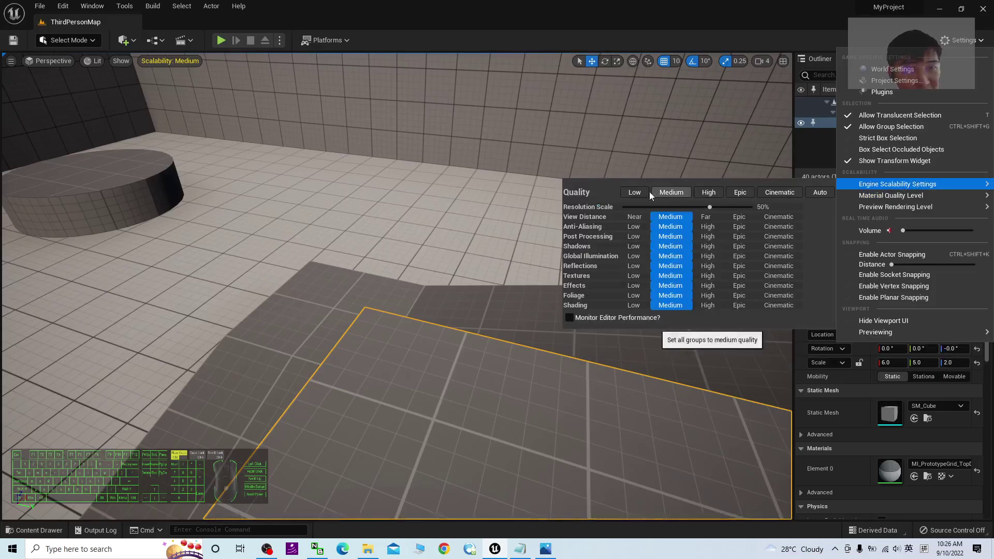
left_click(635, 192)
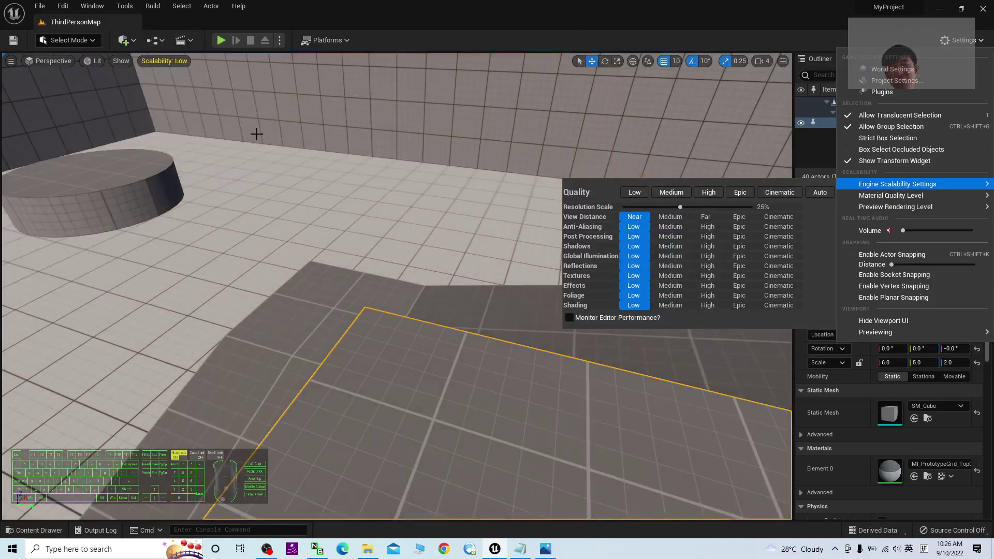
key("Escape")
Step: Start the Low-quality play session and run the character forward, jumping as it goes
left_click(221, 40)
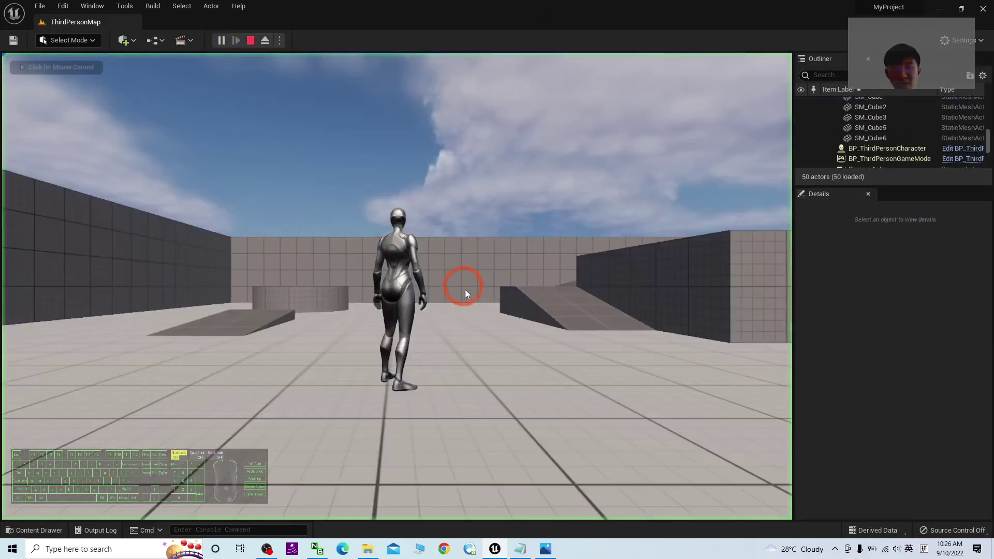
left_click(465, 294)
key("w")
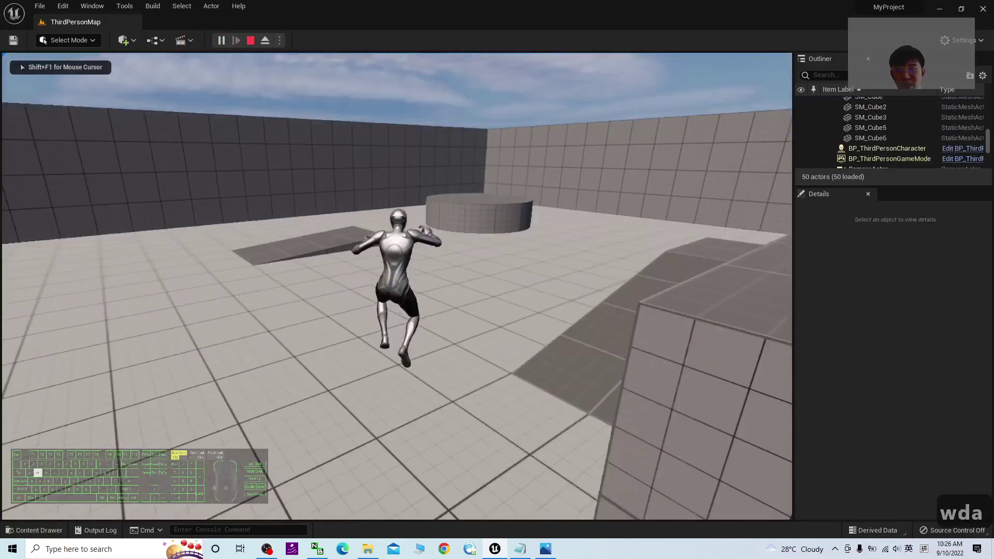
key("space")
key("d")
key("w")
key("space")
Step: Run and jump the character up the ramps onto the ledge and back to the floor
key("a")
key("d")
key("d")
key("s")
key("space")
key("a")
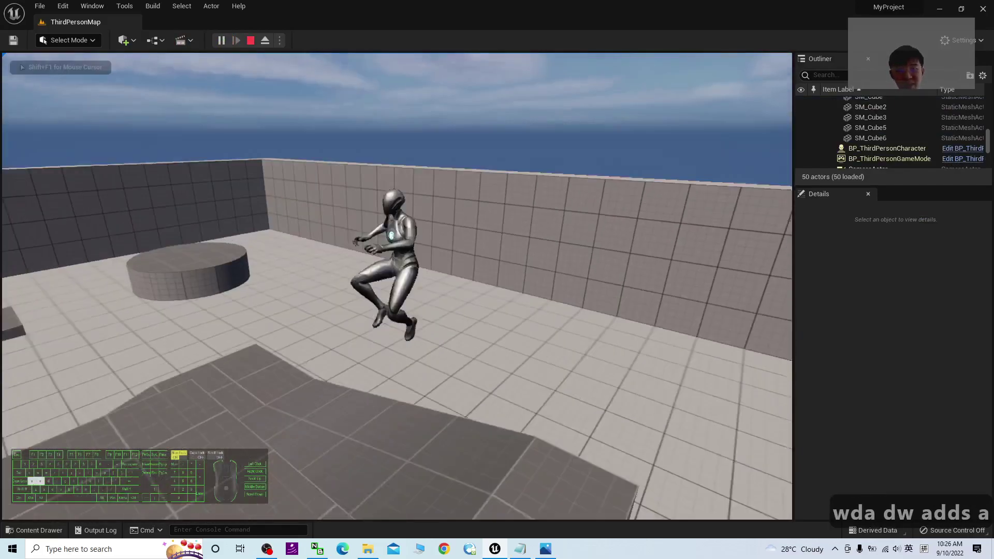
key("w")
key("s")
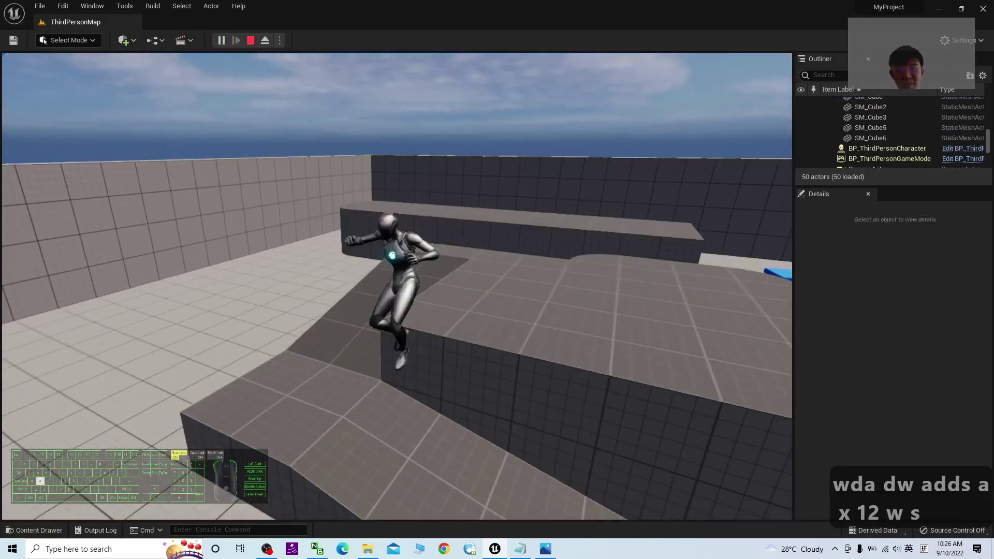
key("d")
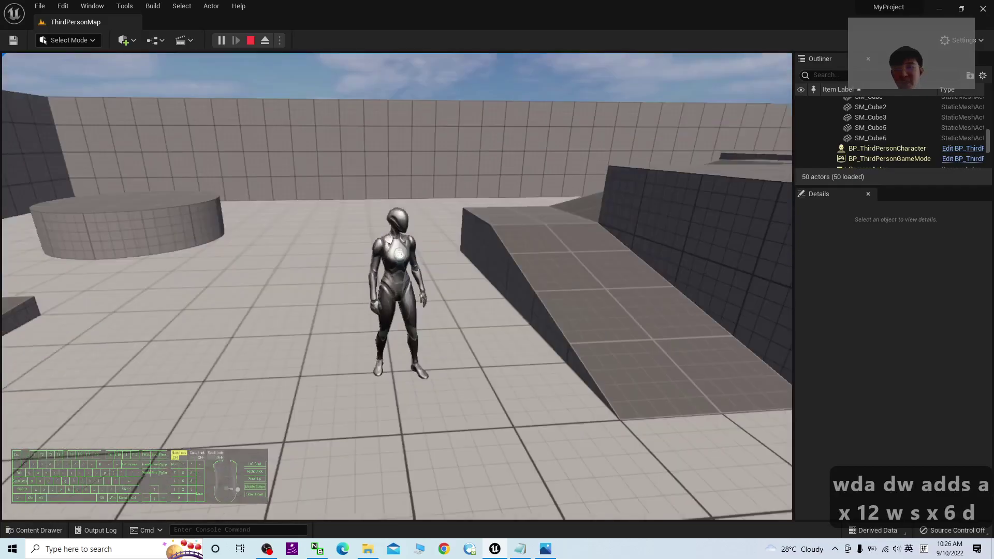